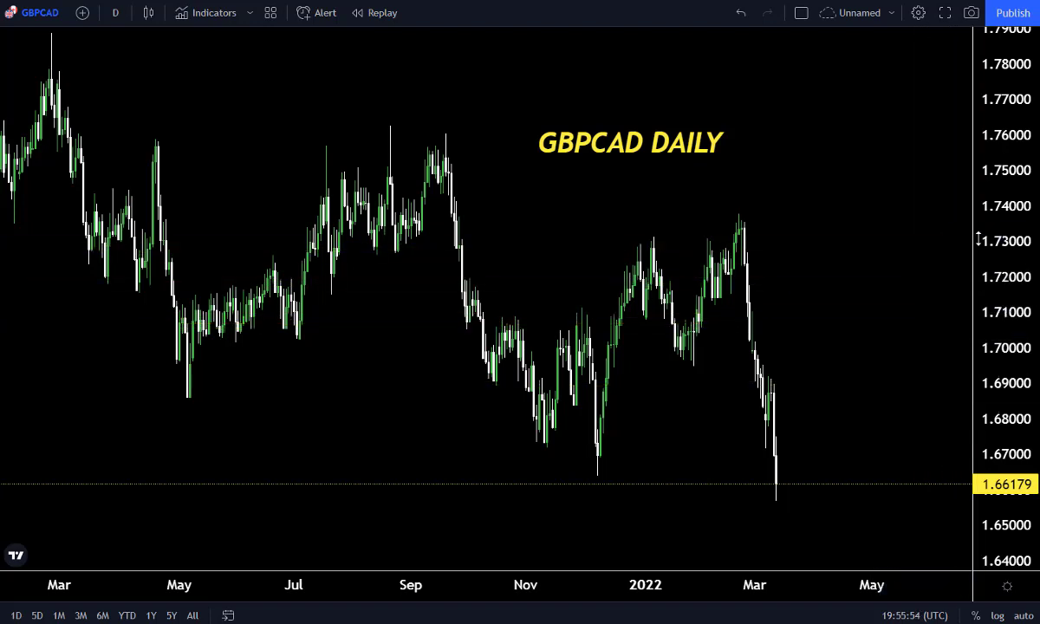
Rescale and pan the GBPCAD daily chart to show the candles from March 2021 onward
left_click_drag(977, 240, 978, 278)
scroll(904, 339, "down", 3)
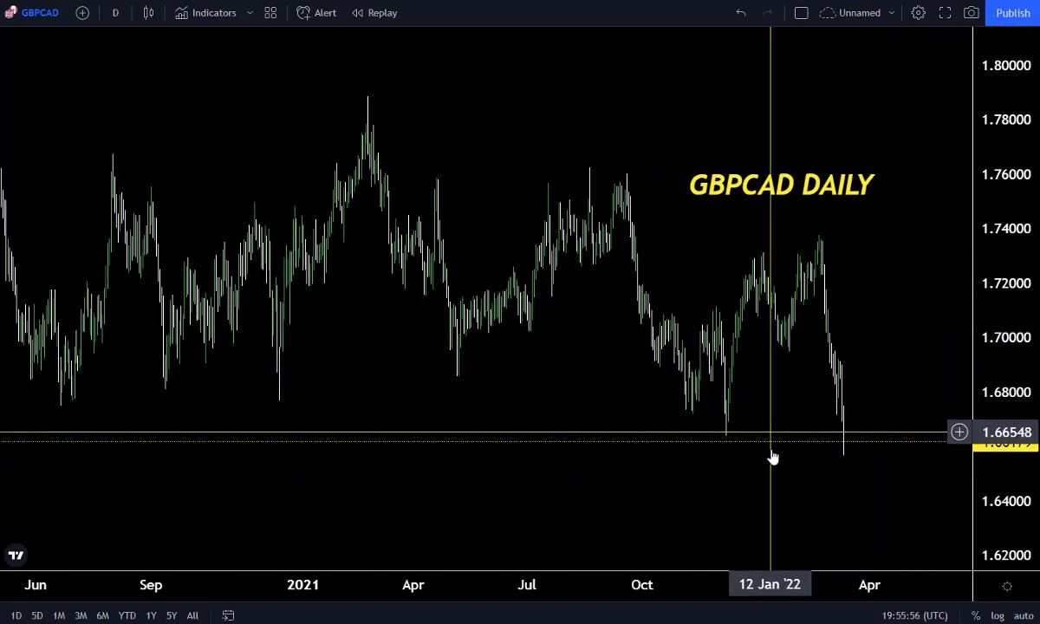
scroll(773, 453, "down", 3)
scroll(772, 446, "up", 2)
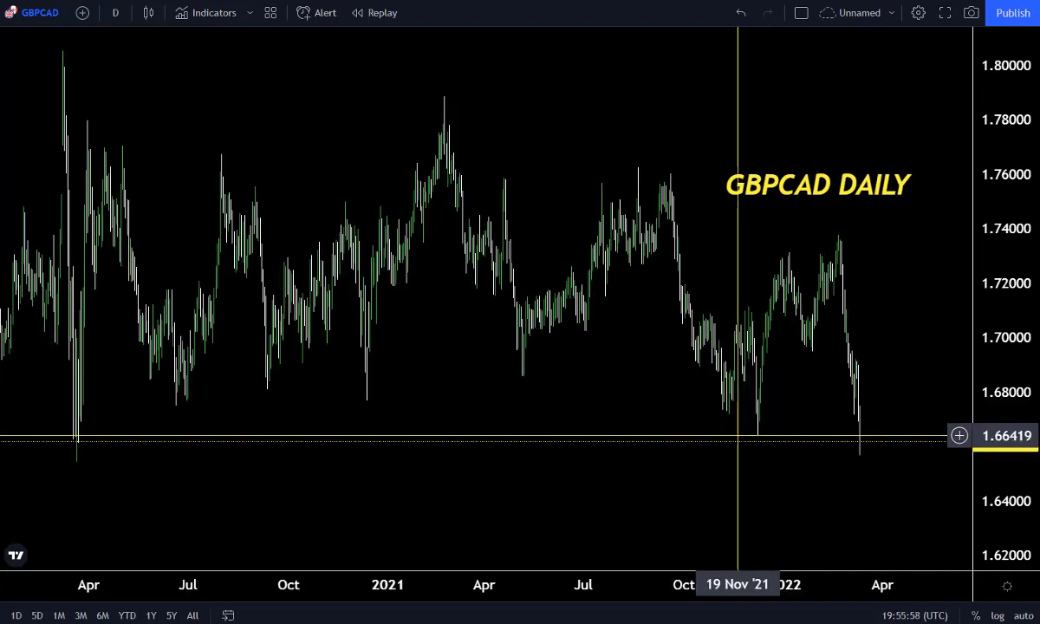
scroll(733, 453, "up", 3)
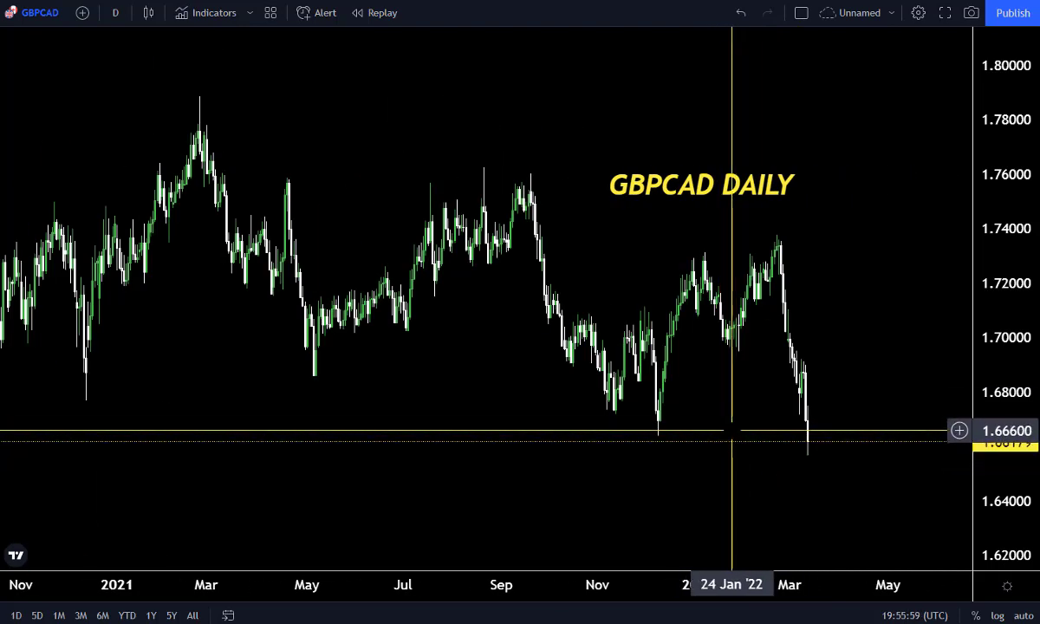
scroll(734, 432, "up", 3)
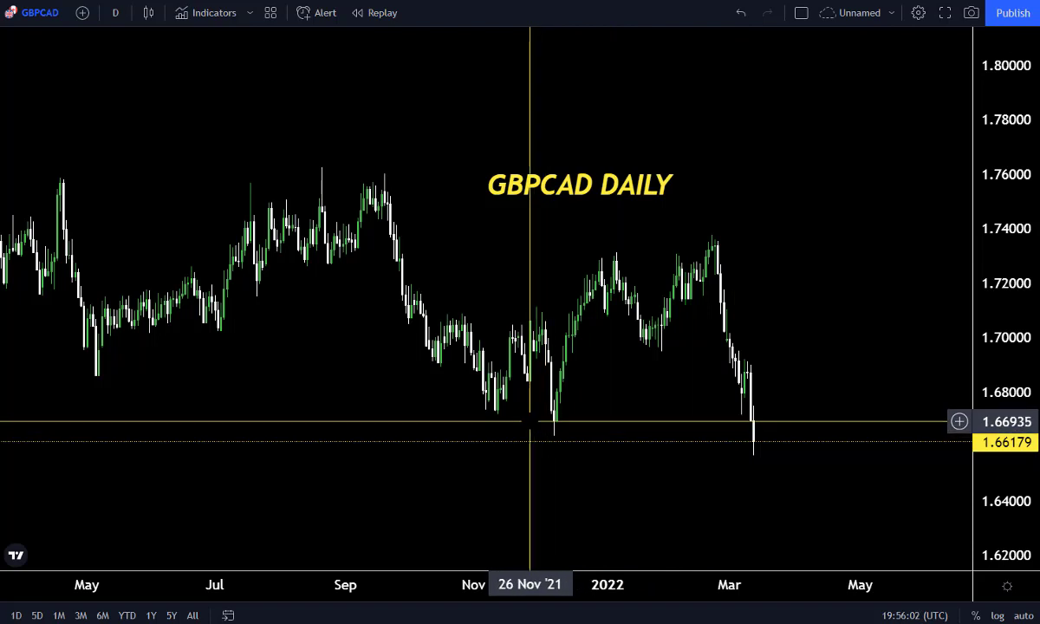
scroll(629, 440, "down", 2)
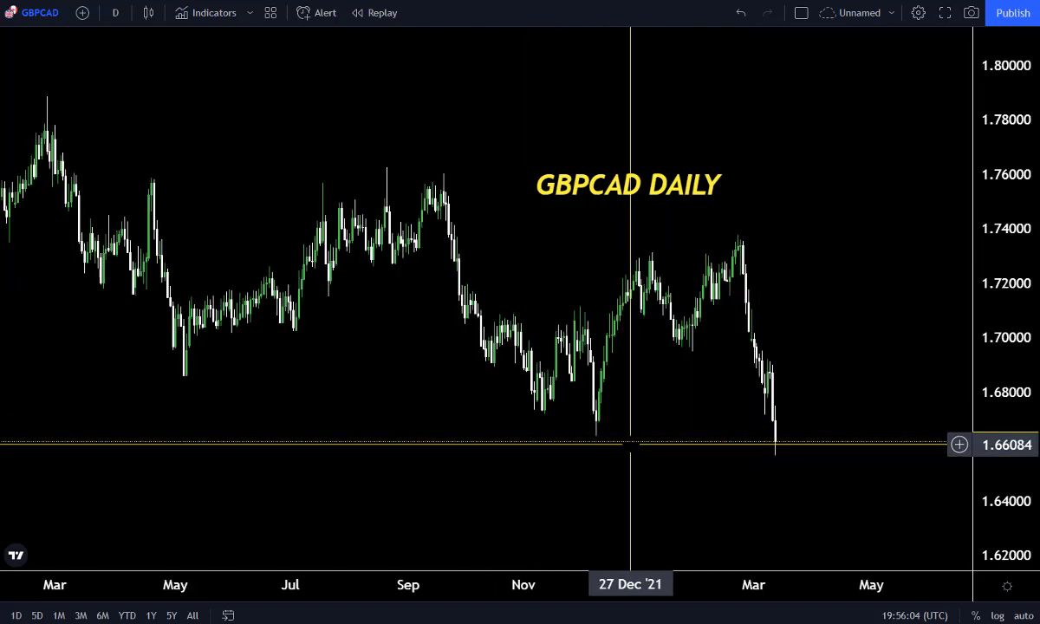
scroll(630, 461, "down", 2)
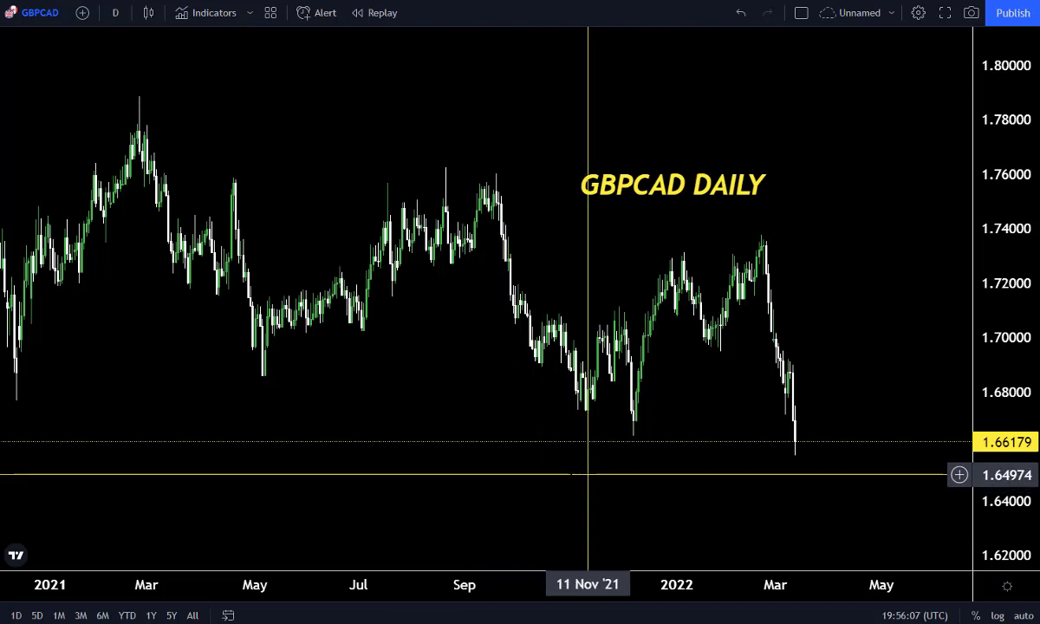
scroll(577, 476, "up", 1)
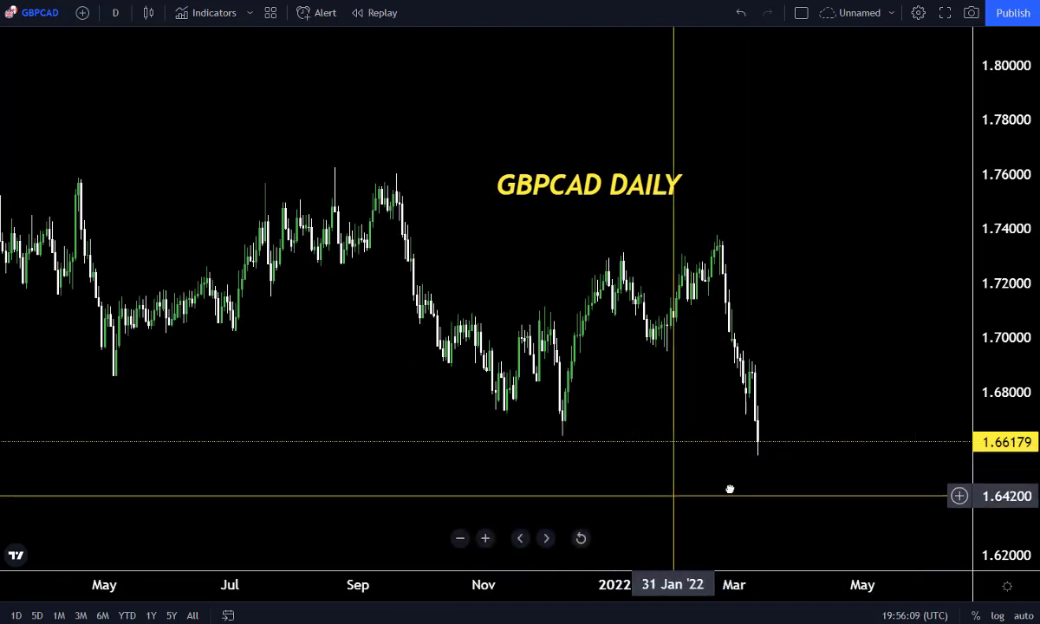
left_click_drag(730, 489, 780, 474)
mouse_move(1012, 459)
left_mouse_down()
mouse_move(979, 443)
mouse_move(977, 421)
left_mouse_up()
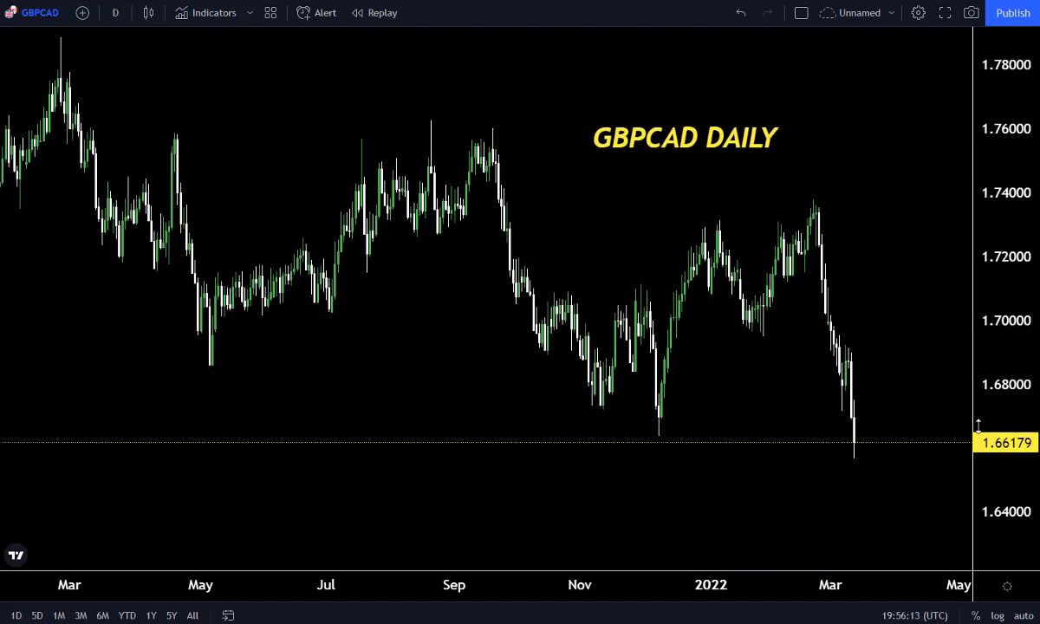
left_click_drag(719, 474, 720, 488)
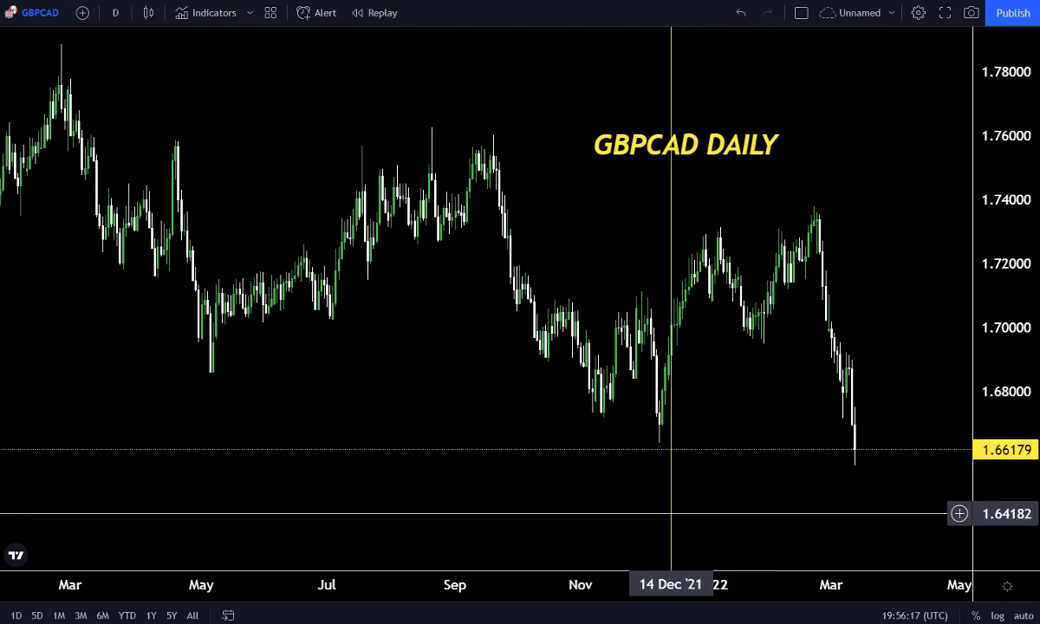
Draw a trend line from the May 2021 low to late April 2022
left_click(216, 339)
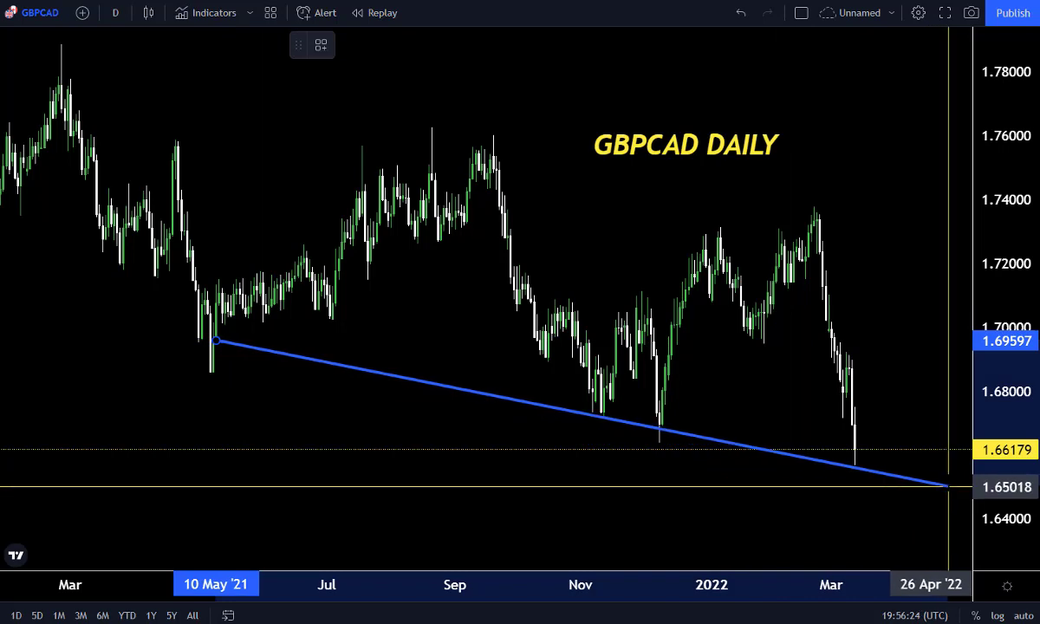
left_click(947, 482)
left_click(545, 503)
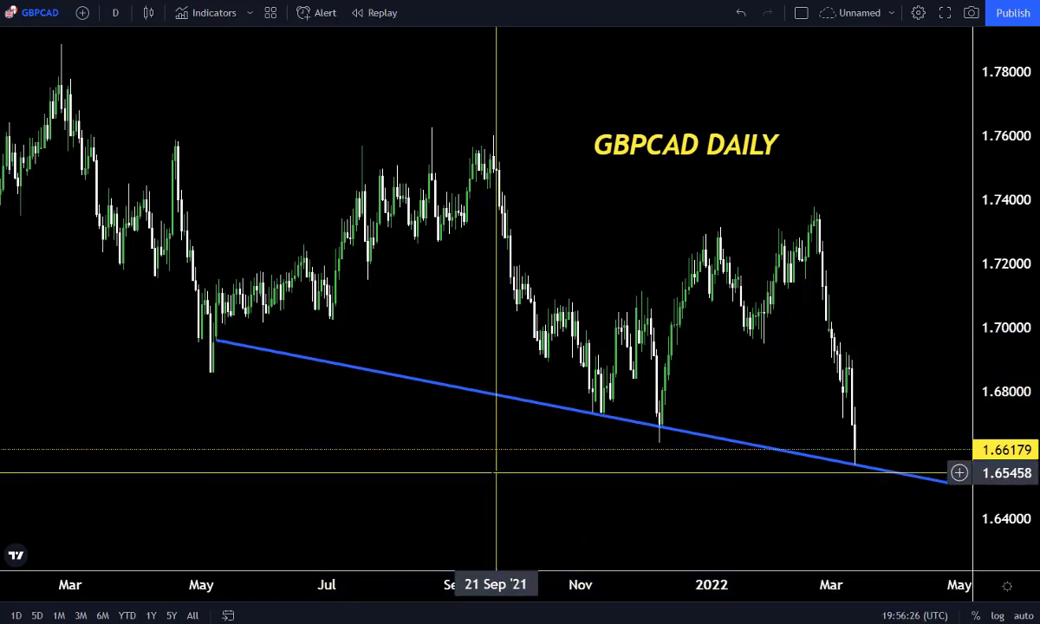
left_click_drag(457, 490, 464, 497)
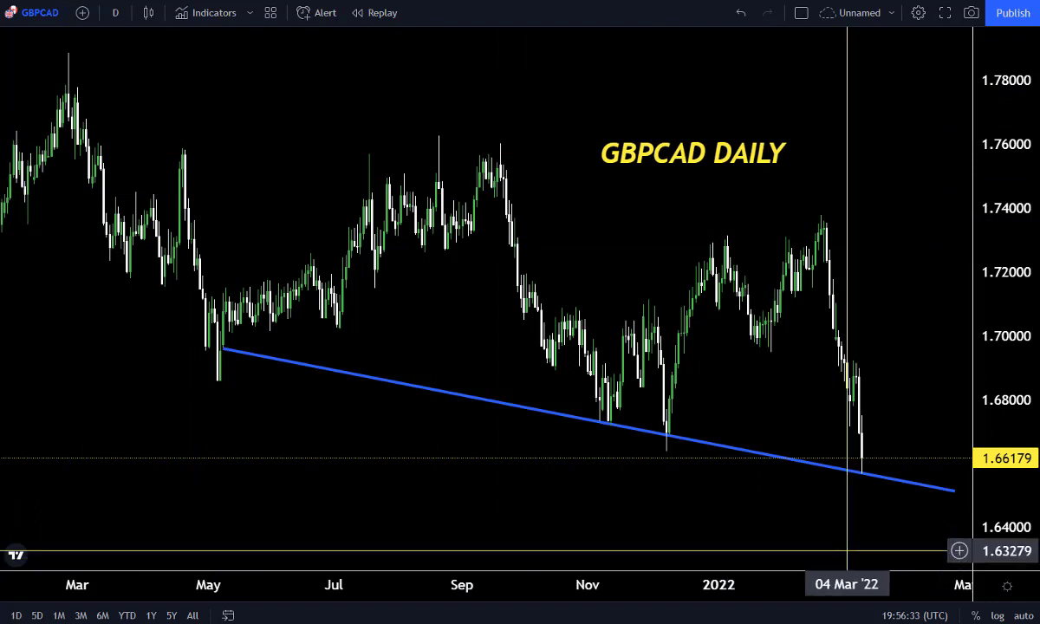
Delete the blue trend line and move the GBPCAD DAILY title to the top right
left_click(727, 453)
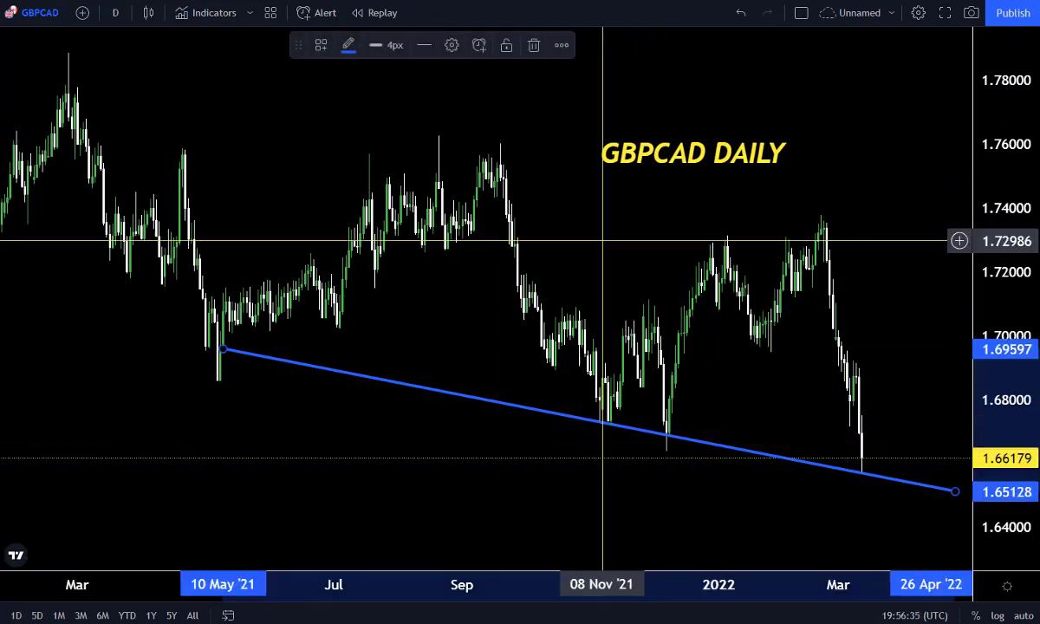
left_click(537, 45)
left_click_drag(691, 163, 911, 75)
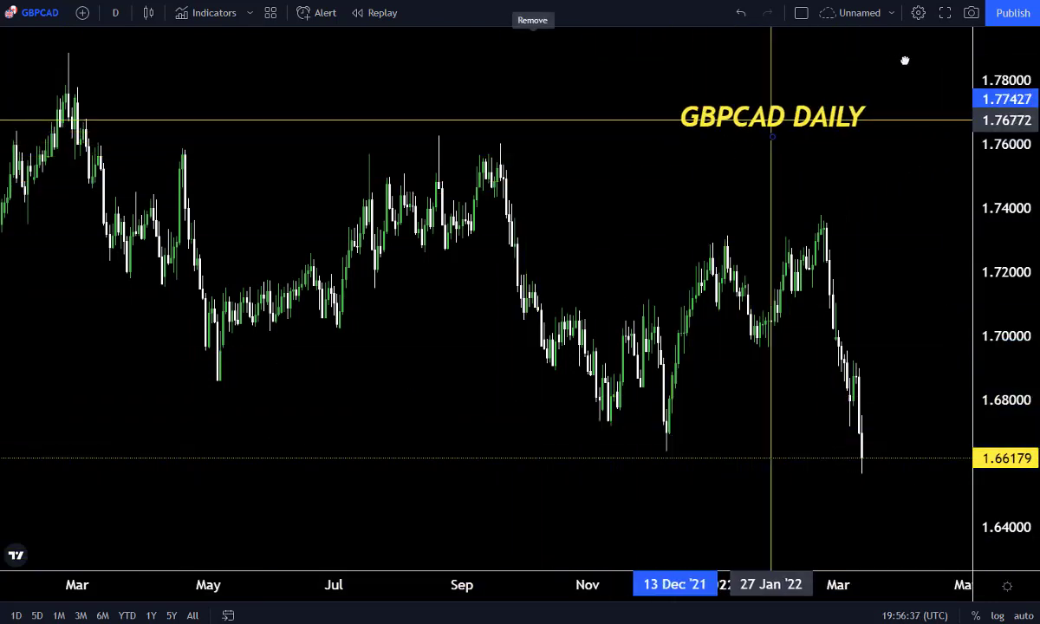
Draw a parallel channel from the February 2021 high past the March 2022 peak, with its width set along the lows
left_click(809, 104)
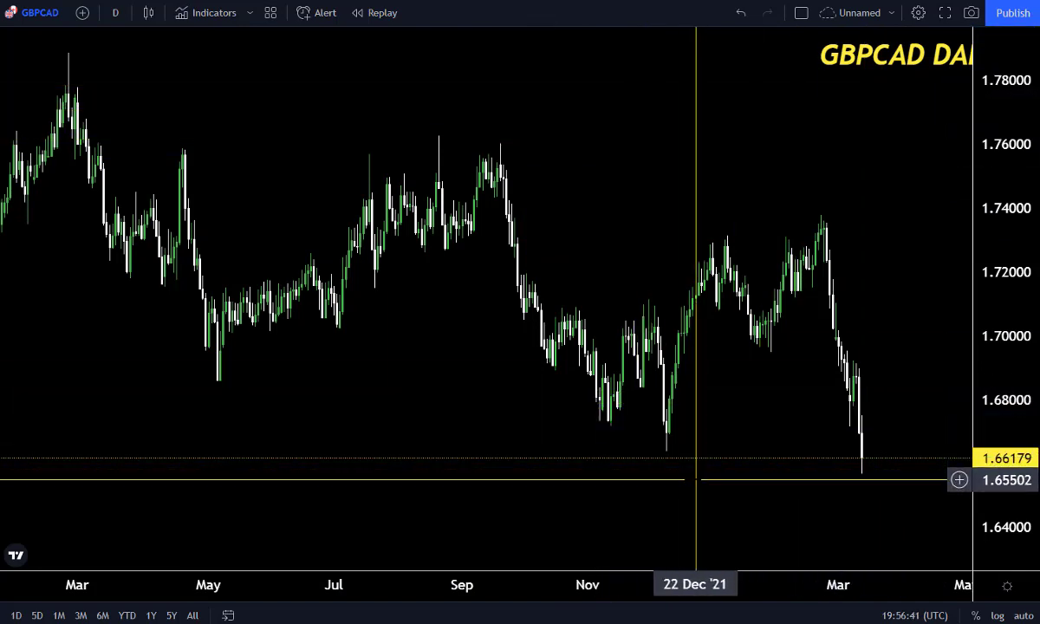
left_click_drag(690, 477, 676, 479)
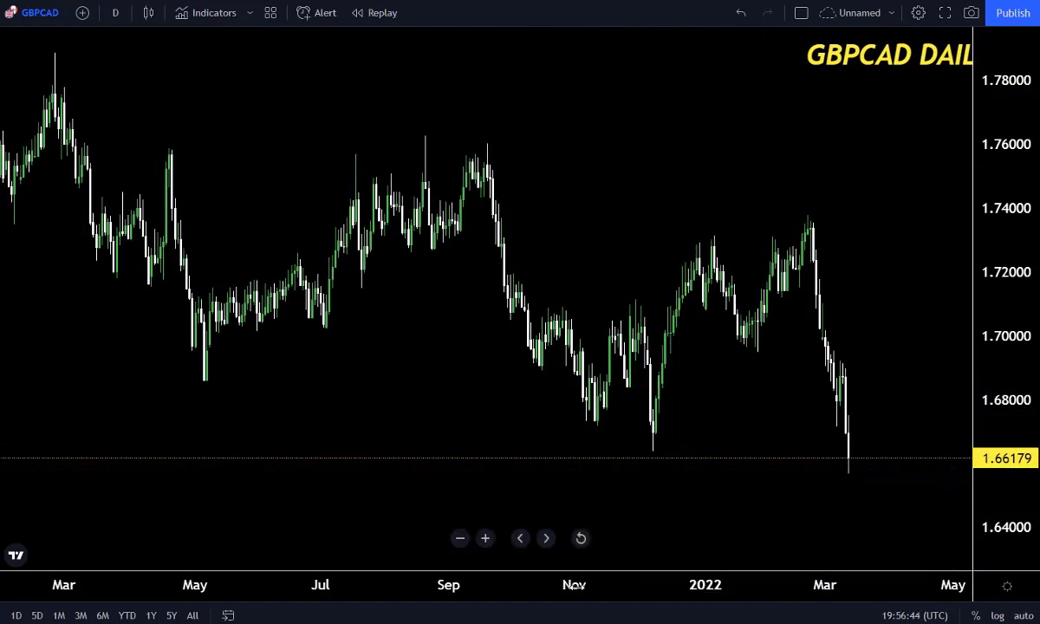
left_click_drag(576, 587, 606, 586)
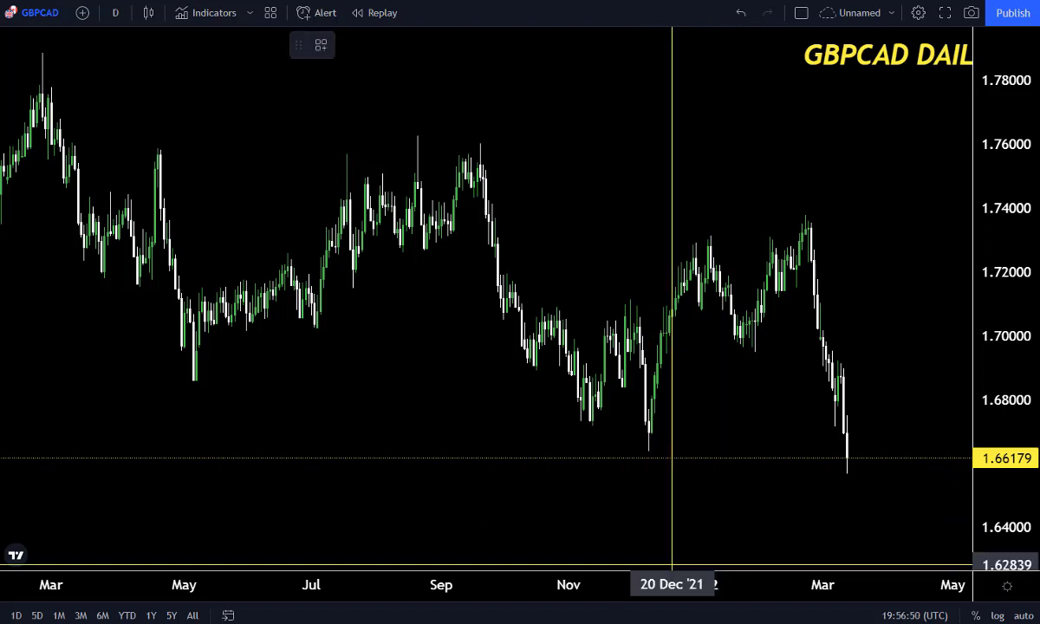
left_click(41, 52)
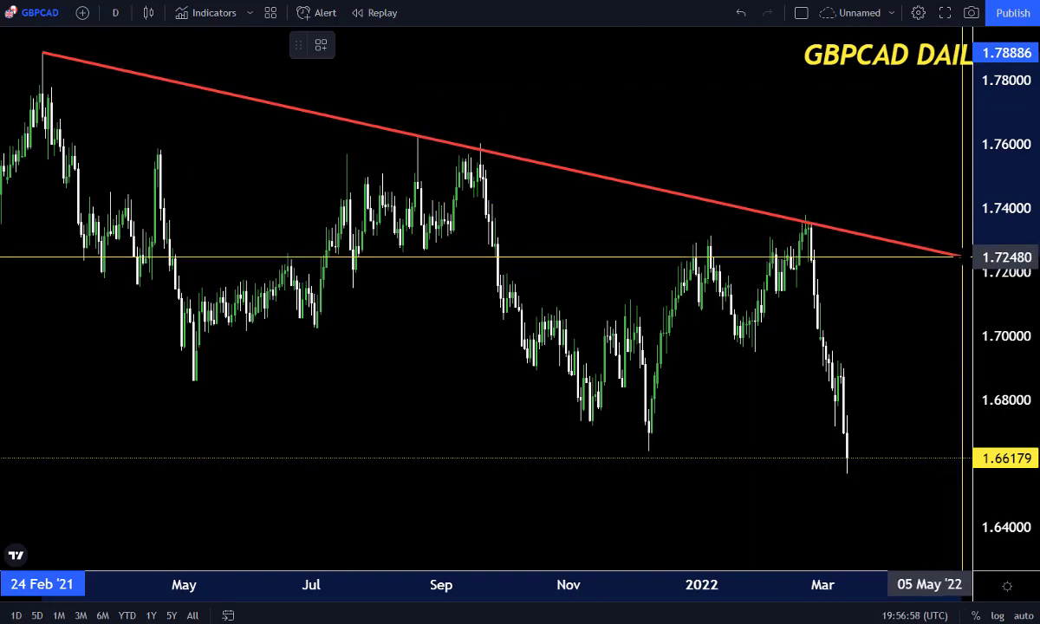
left_click(962, 257)
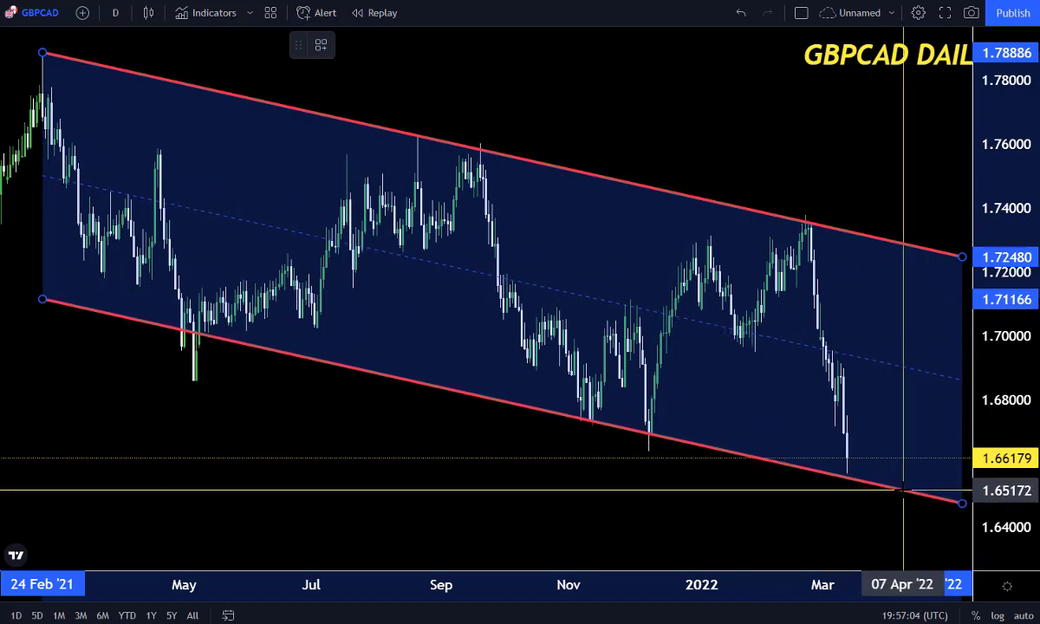
left_click(903, 491)
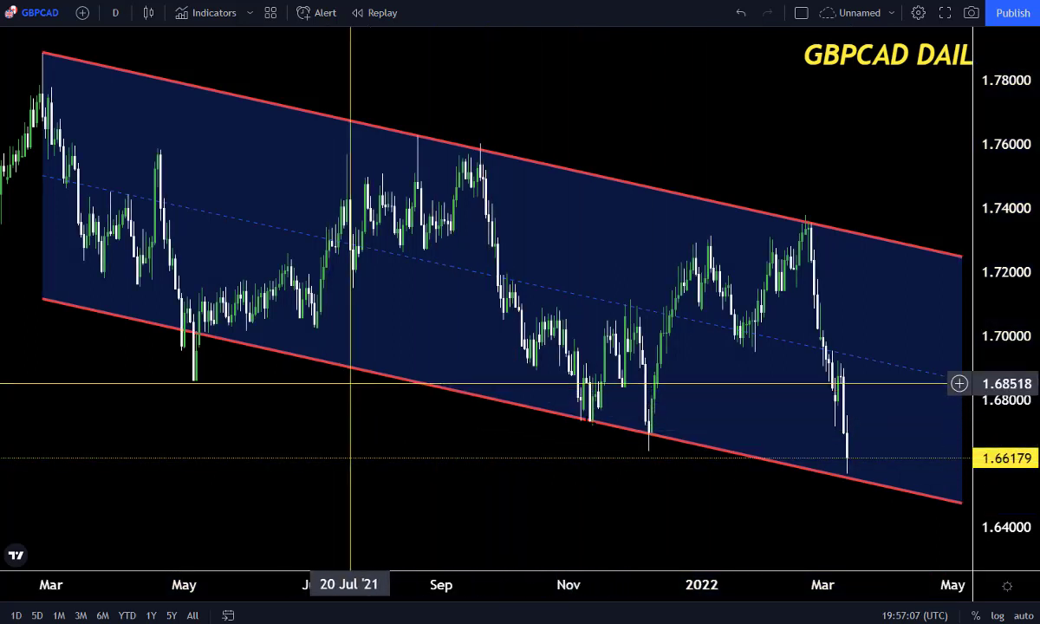
left_click(500, 401)
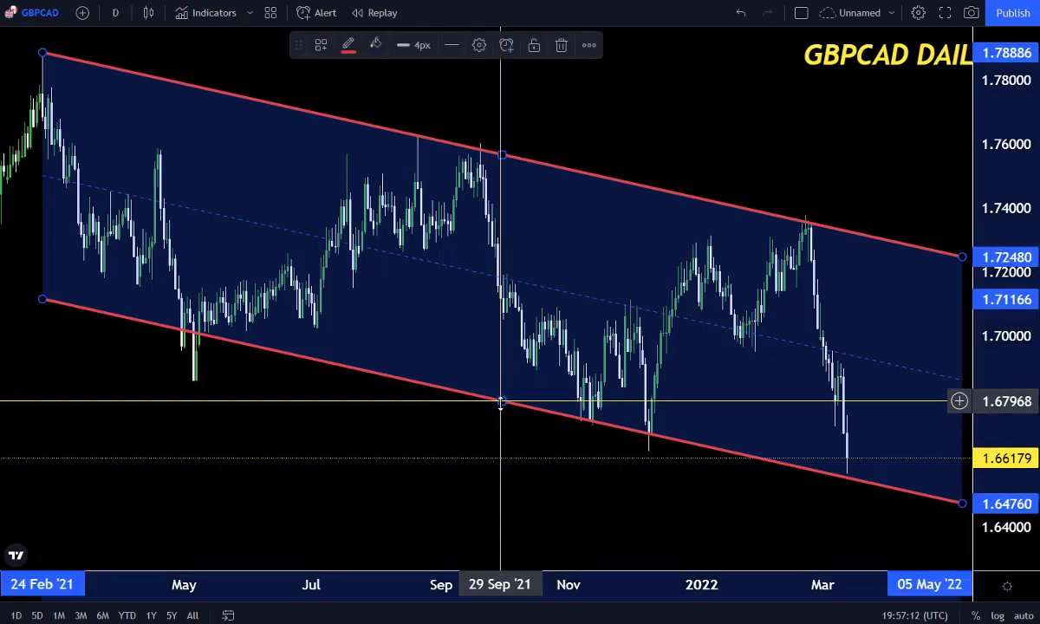
left_click_drag(500, 401, 503, 404)
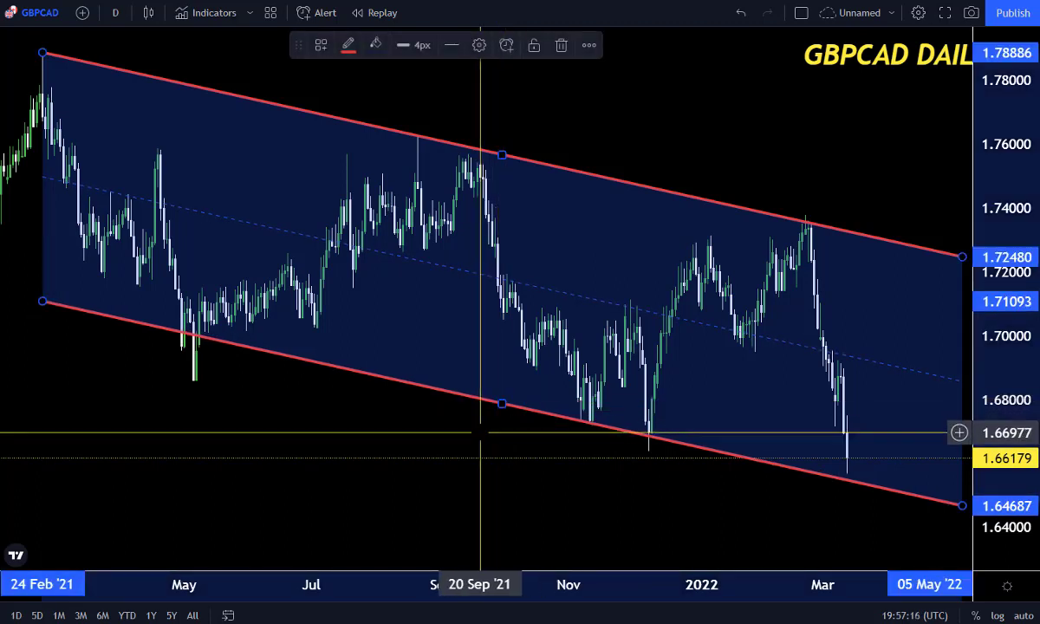
left_click(527, 430)
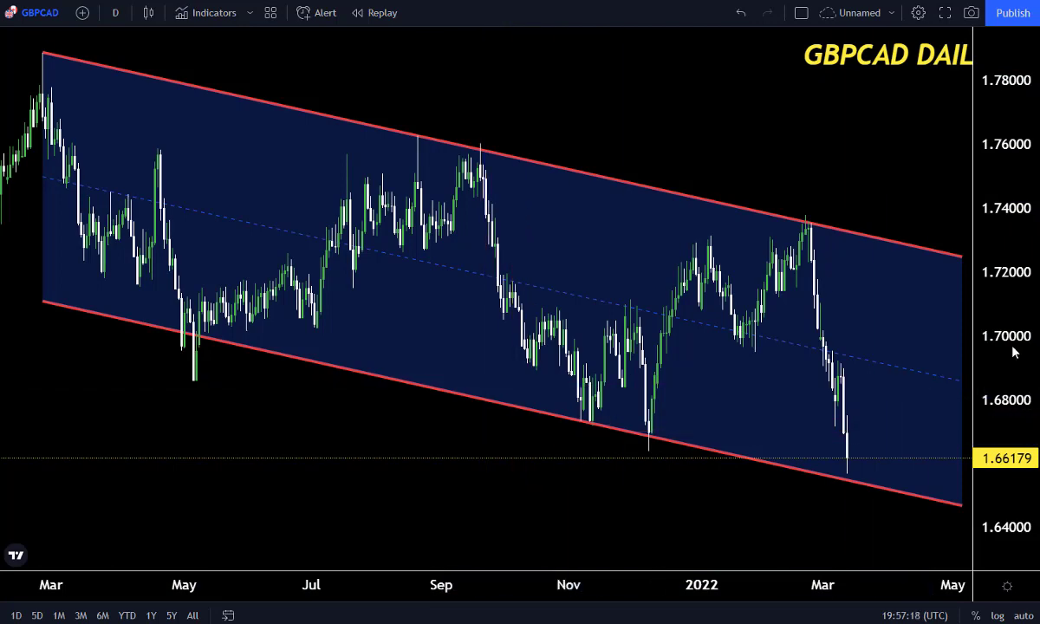
Move the GBPCAD DAILY title down-left into view and compress the time axis so the channel fits
left_click_drag(910, 56, 893, 104)
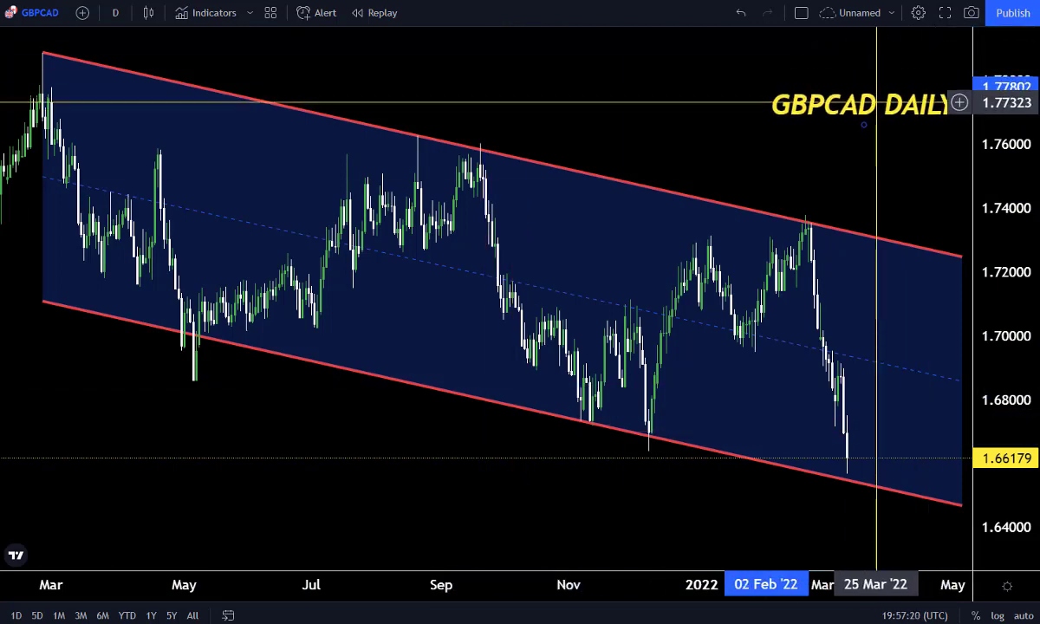
left_click_drag(896, 208, 880, 208)
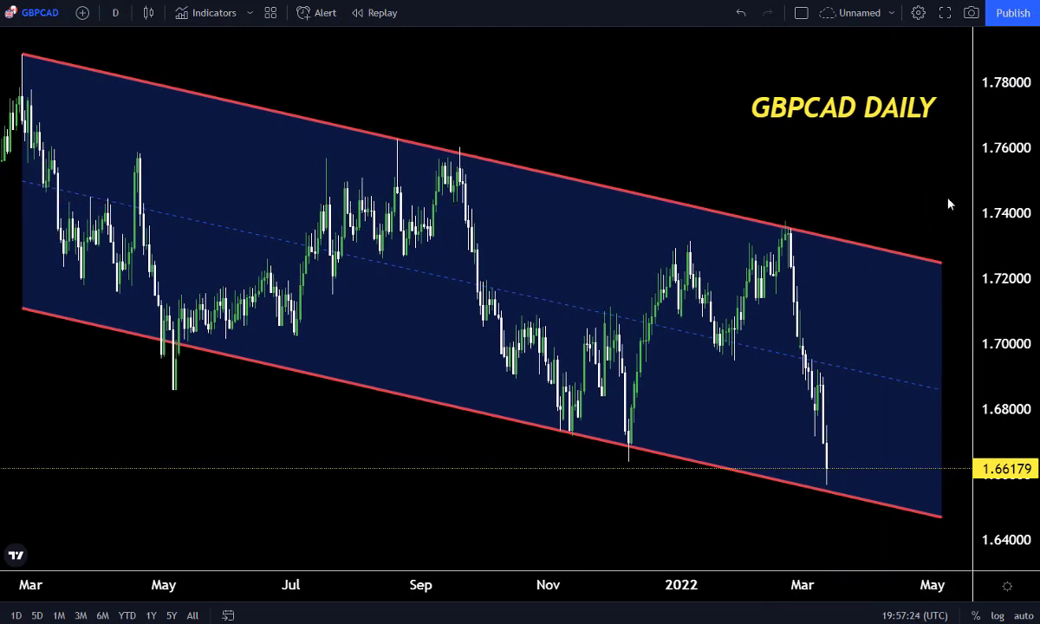
left_click_drag(499, 590, 506, 591)
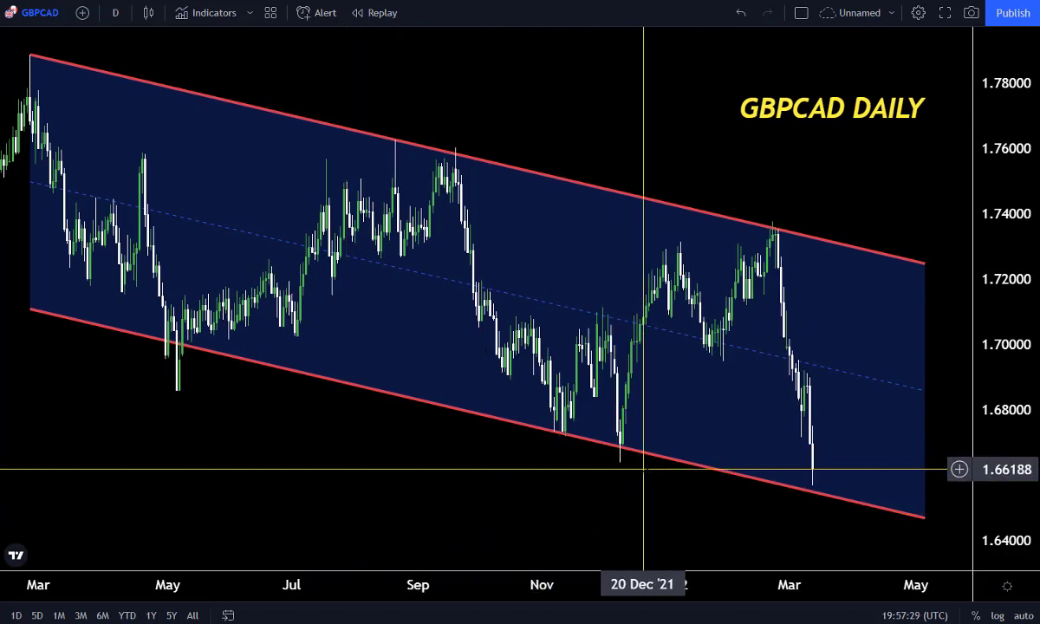
left_click(824, 494)
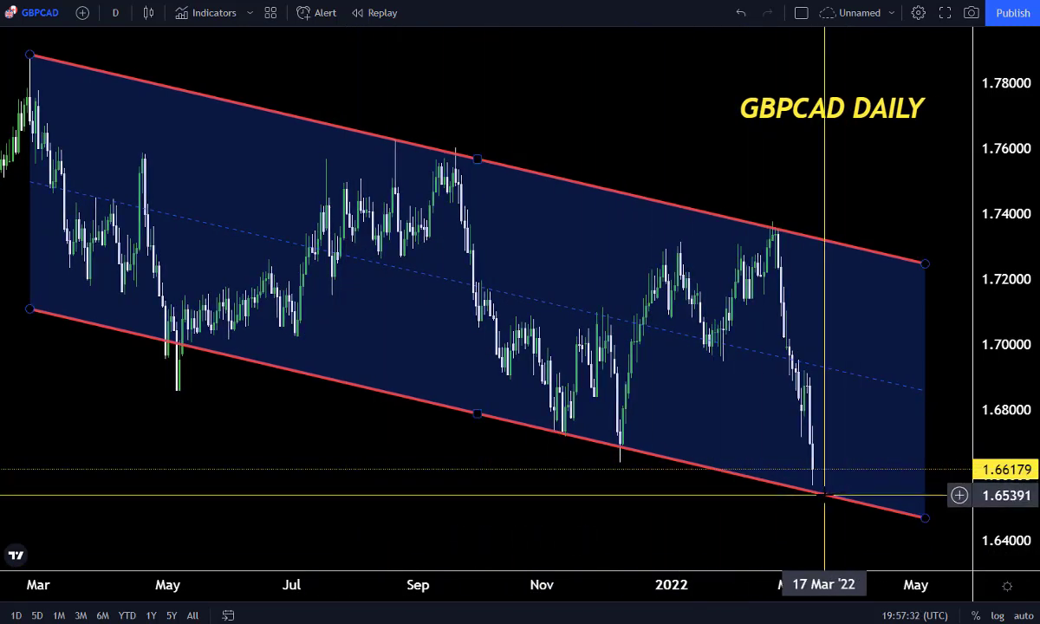
left_click(321, 433)
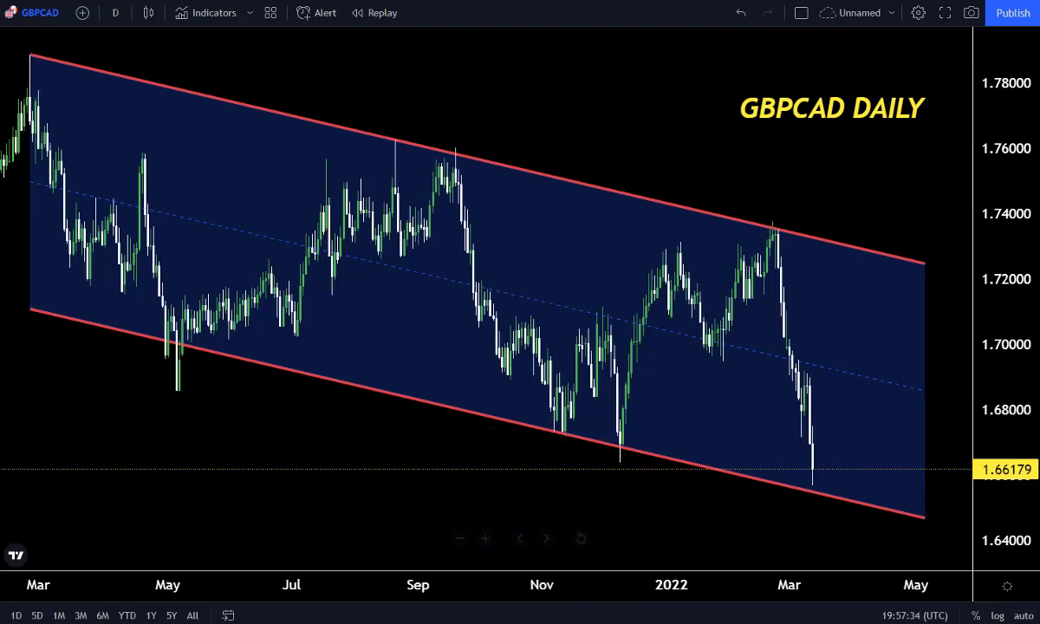
key("alt+h")
Circle the May 2021 lower wick with a faint orange-filled ellipse and place a callout pointing into it
left_click_drag(251, 476, 174, 339)
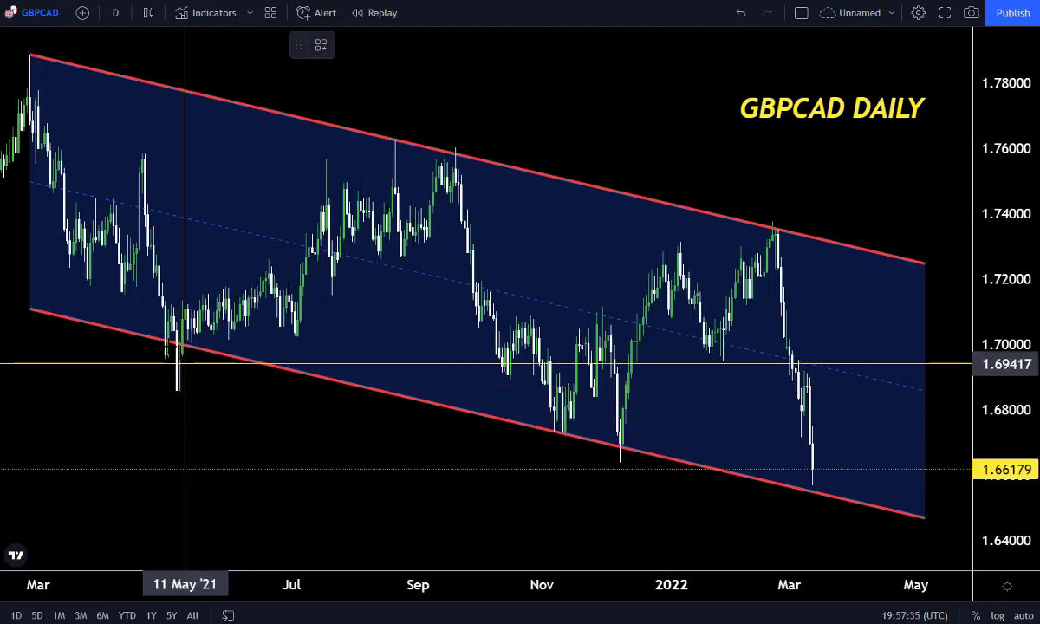
left_click(174, 339)
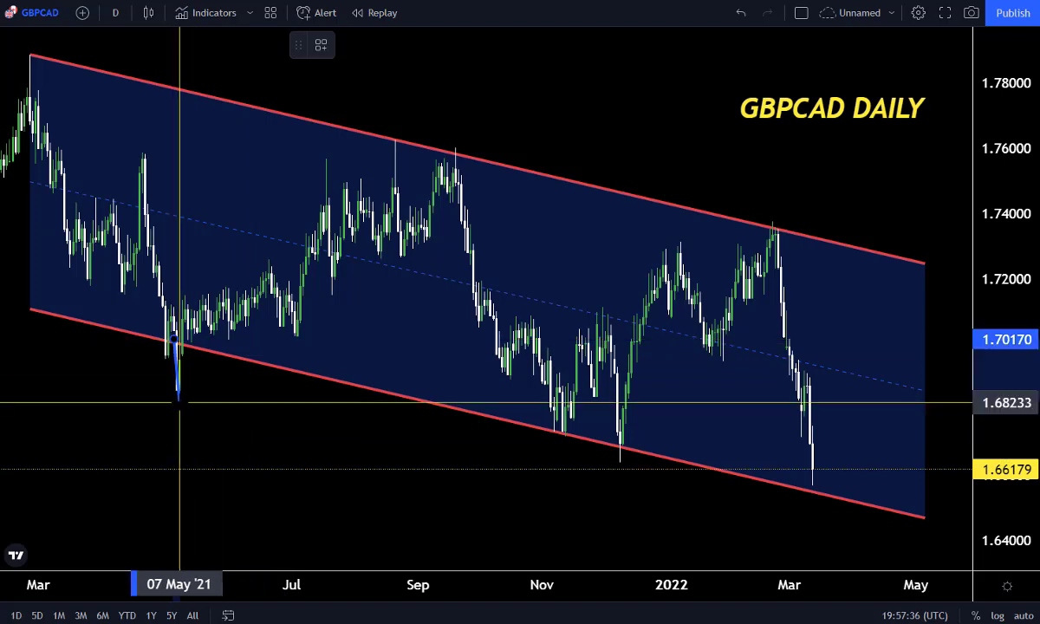
left_click(178, 401)
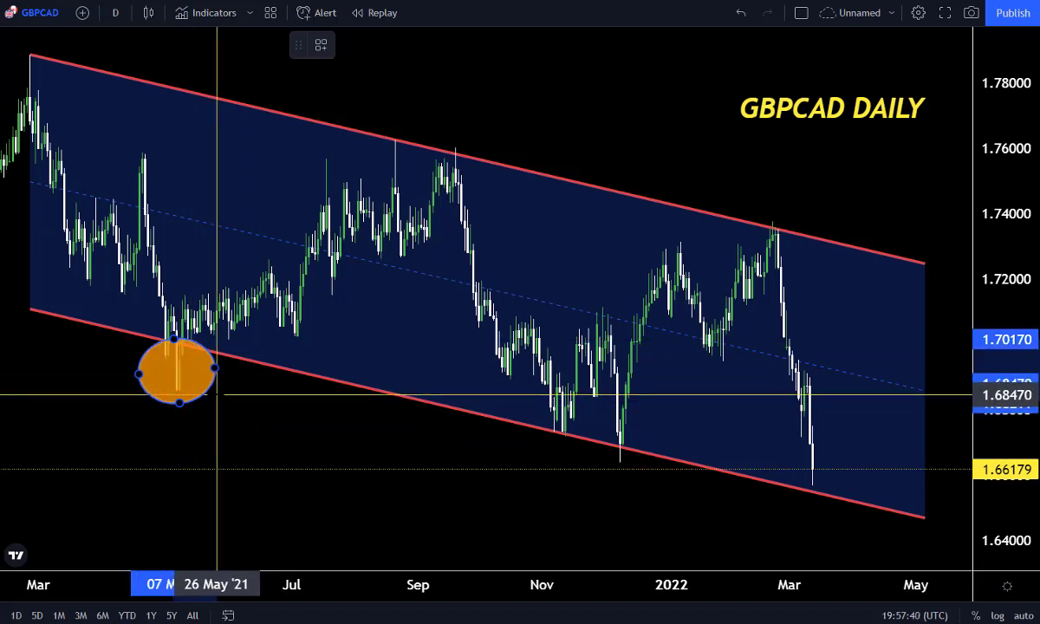
left_click(378, 47)
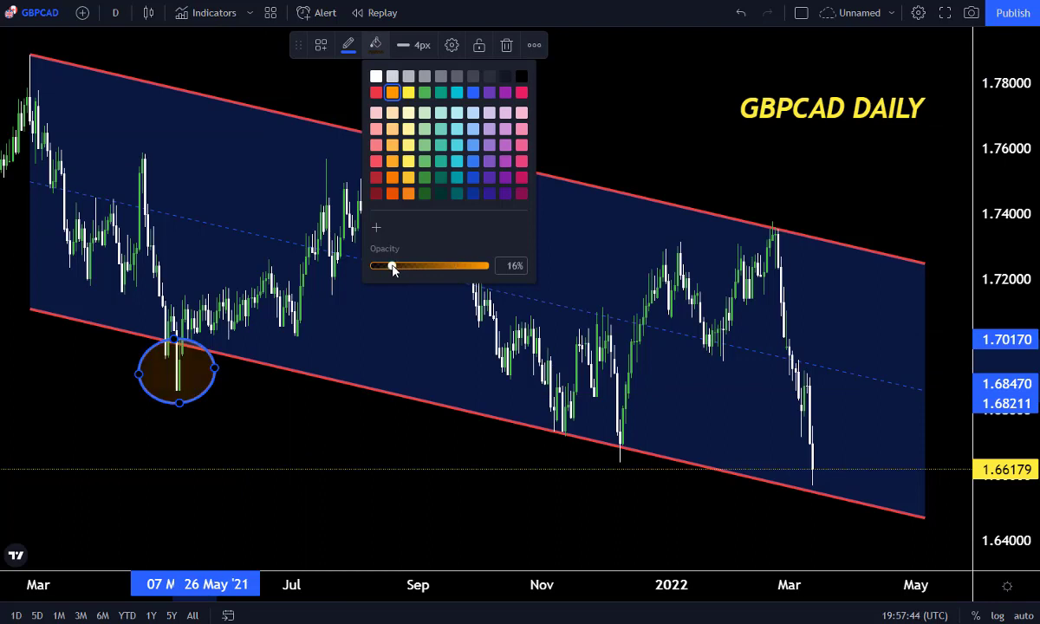
left_click(319, 442)
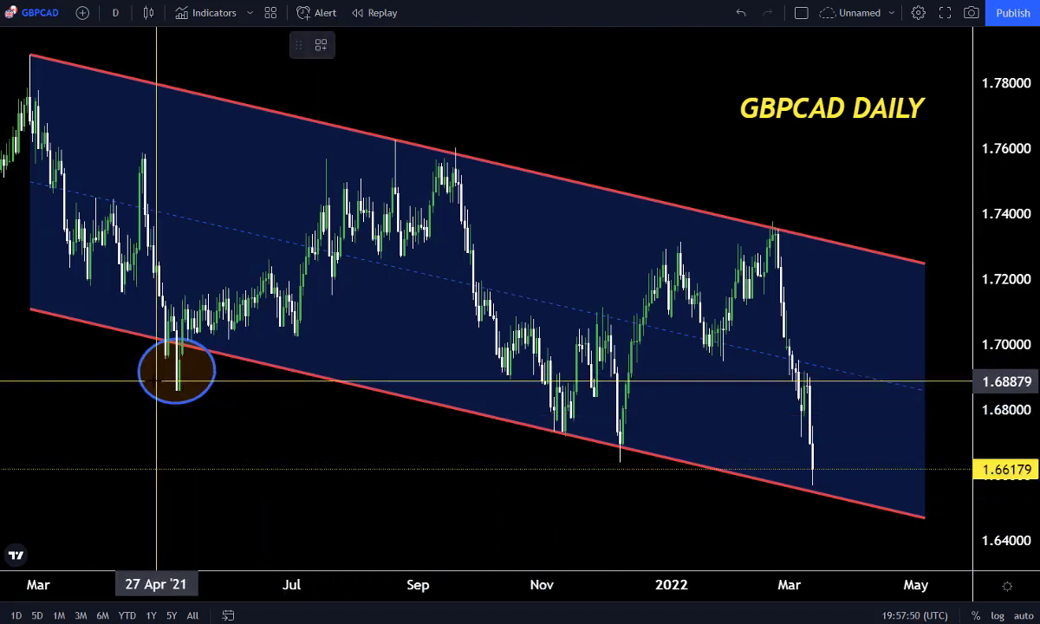
mouse_move(154, 381)
left_mouse_down()
mouse_move(121, 389)
mouse_move(113, 416)
left_mouse_up()
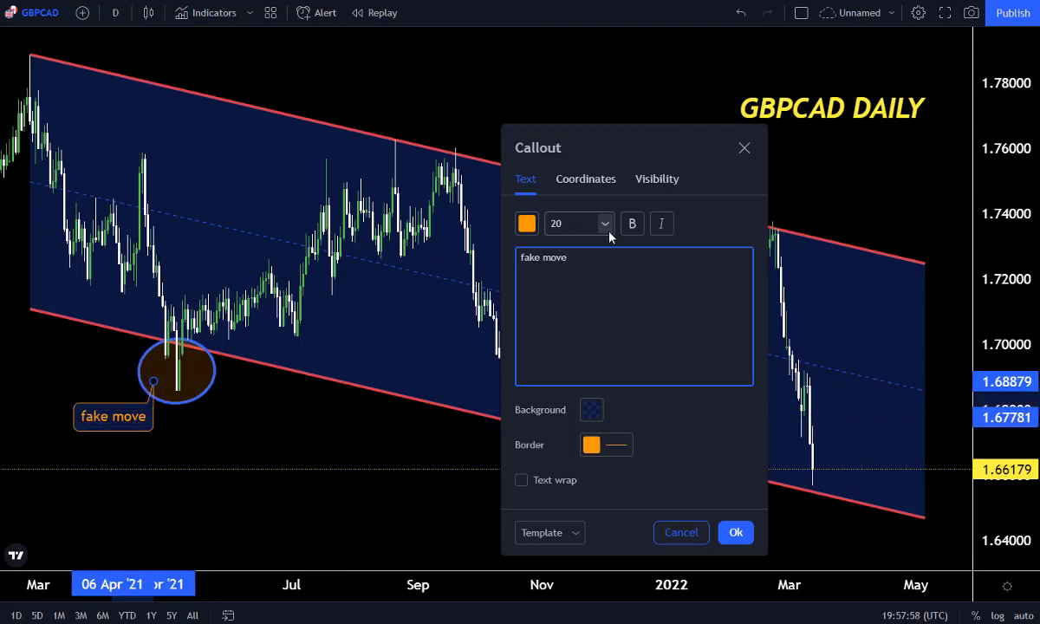
Set the 'fake move' callout text to size 24 and position it just below the circled wick
left_click(564, 385)
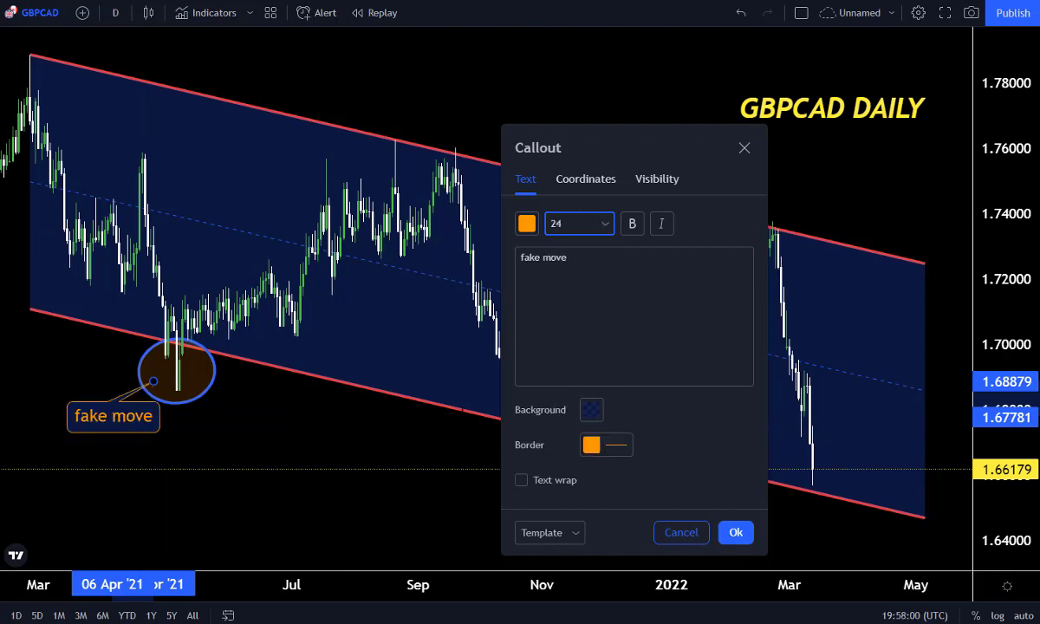
left_click(390, 429)
left_click_drag(136, 432, 122, 437)
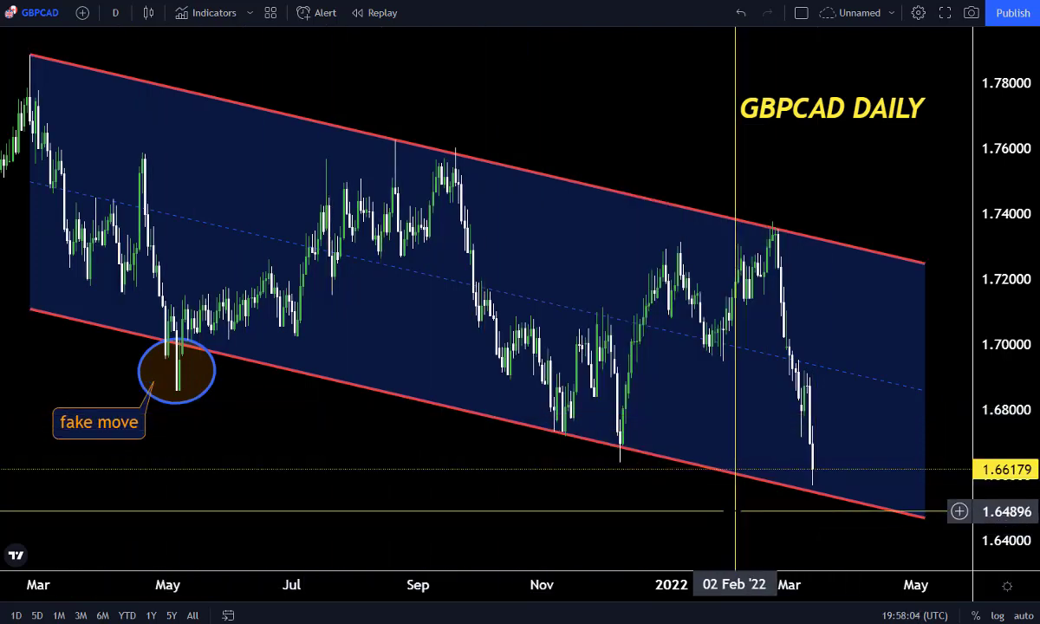
left_click_drag(722, 512, 709, 488)
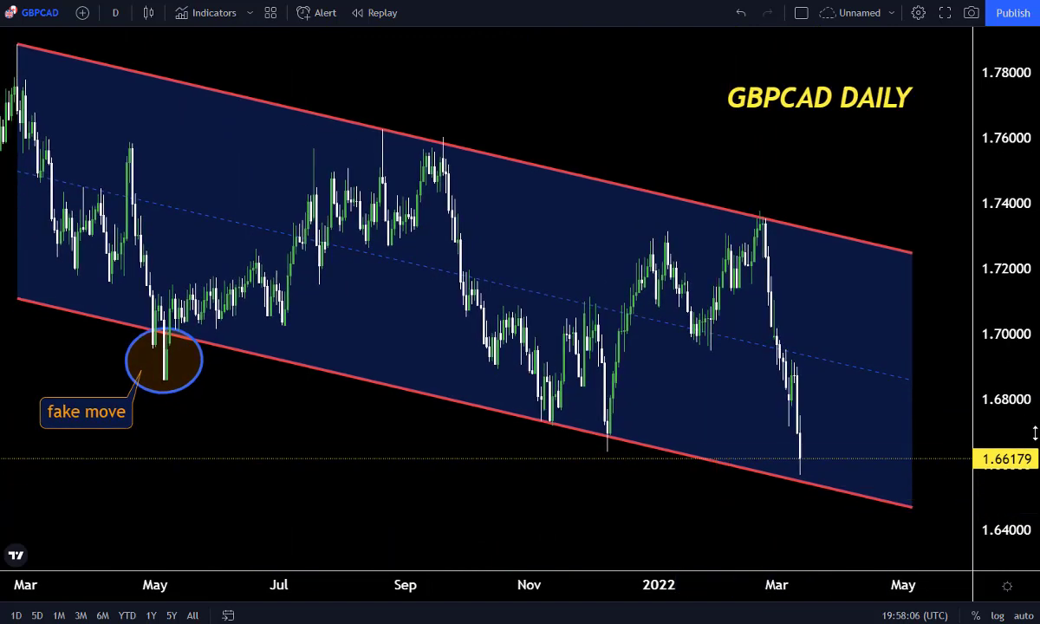
left_click_drag(1032, 420, 1032, 408)
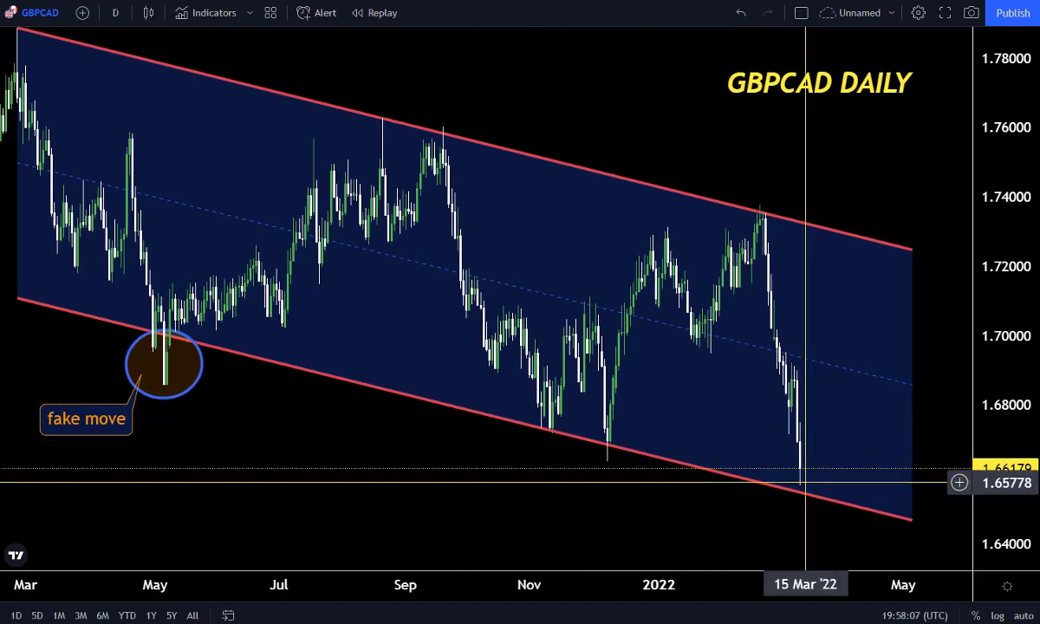
left_click_drag(589, 492, 593, 513)
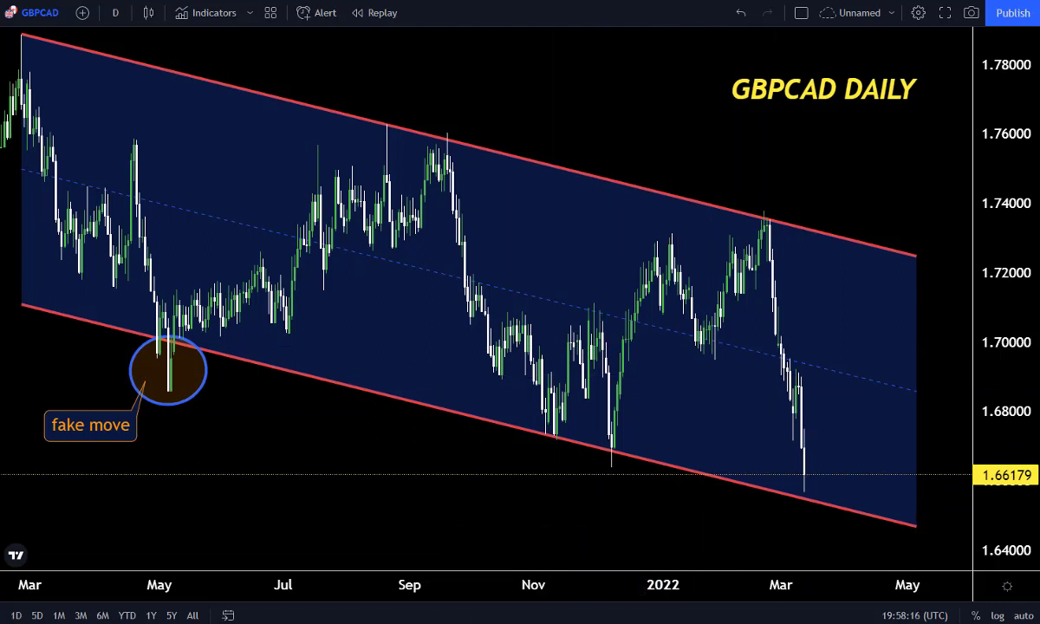
Add a green horizontal level at 1.69870 and start an orange path at the latest low
left_click(691, 347)
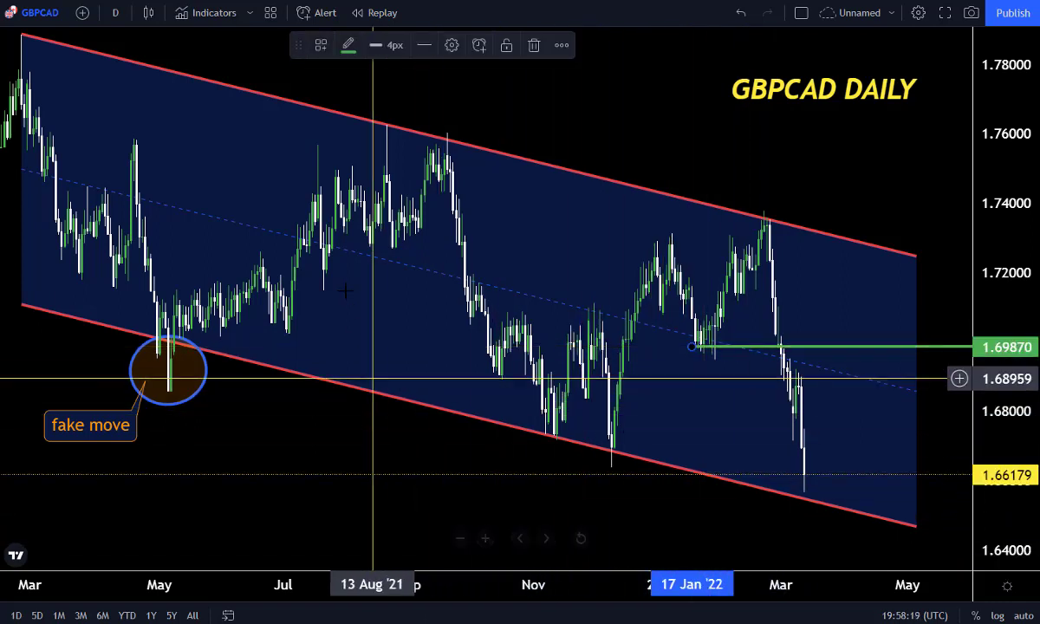
left_click(344, 444)
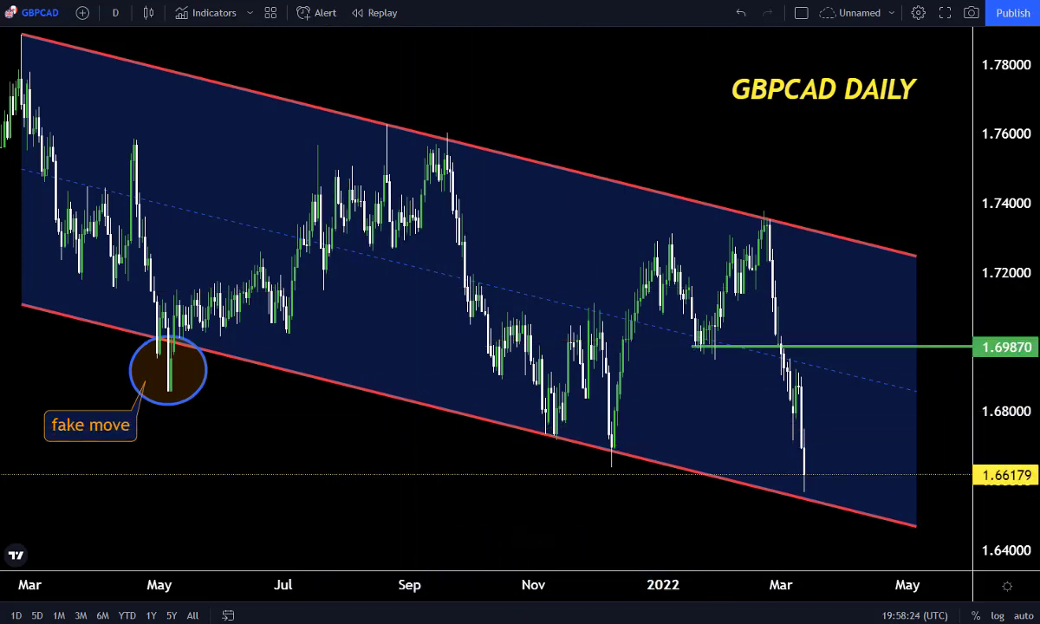
left_click(813, 488)
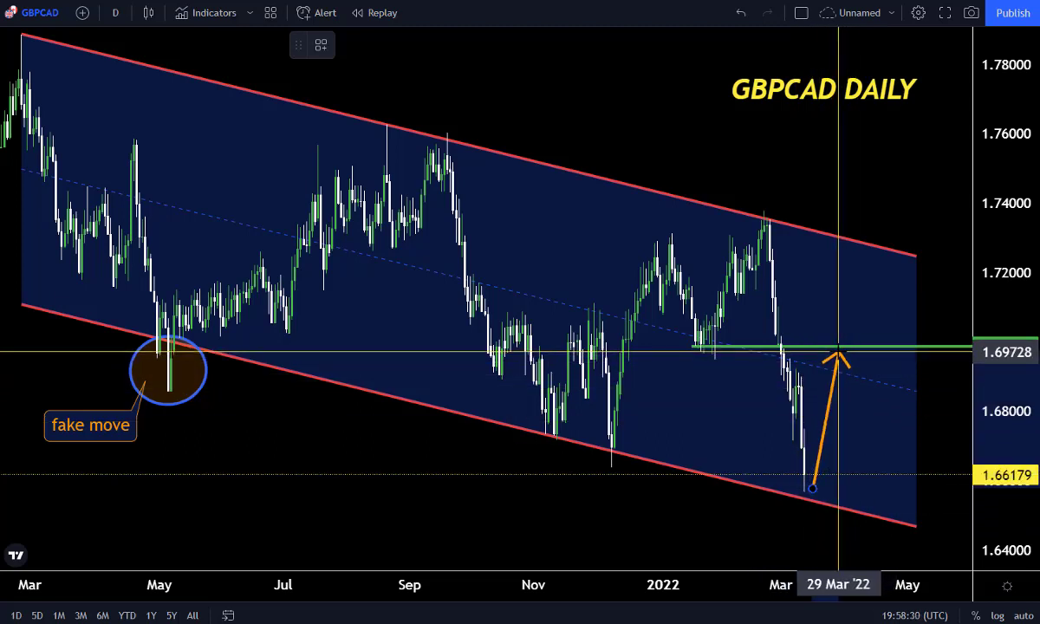
Extend the orange path up to the green level, down to a pullback, then up to the channel top
left_click(838, 351)
left_click(869, 385)
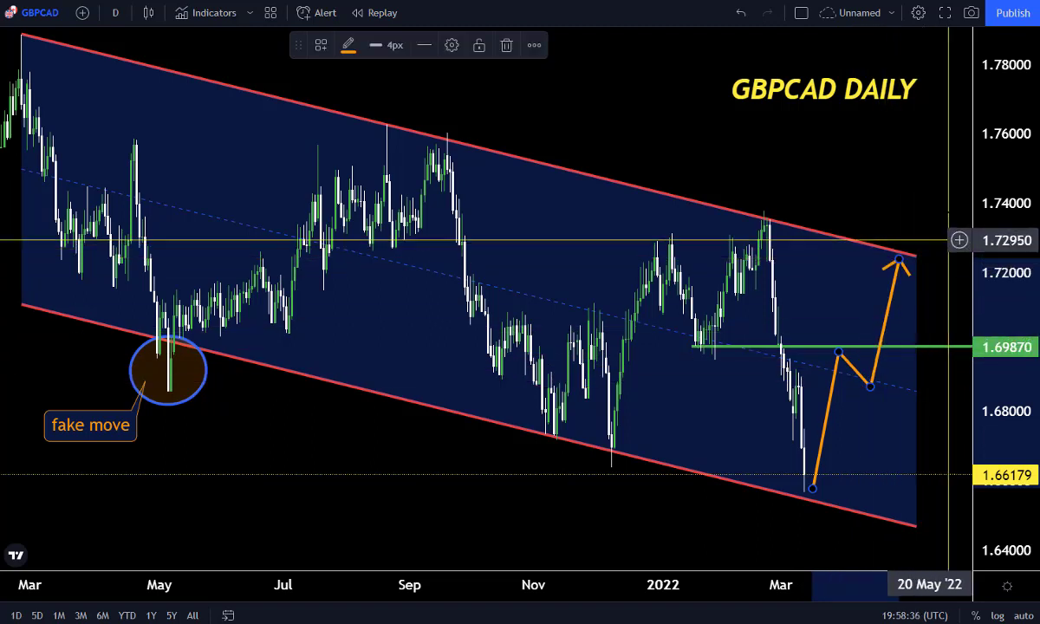
left_click(929, 212)
scroll(856, 226, "up", 3)
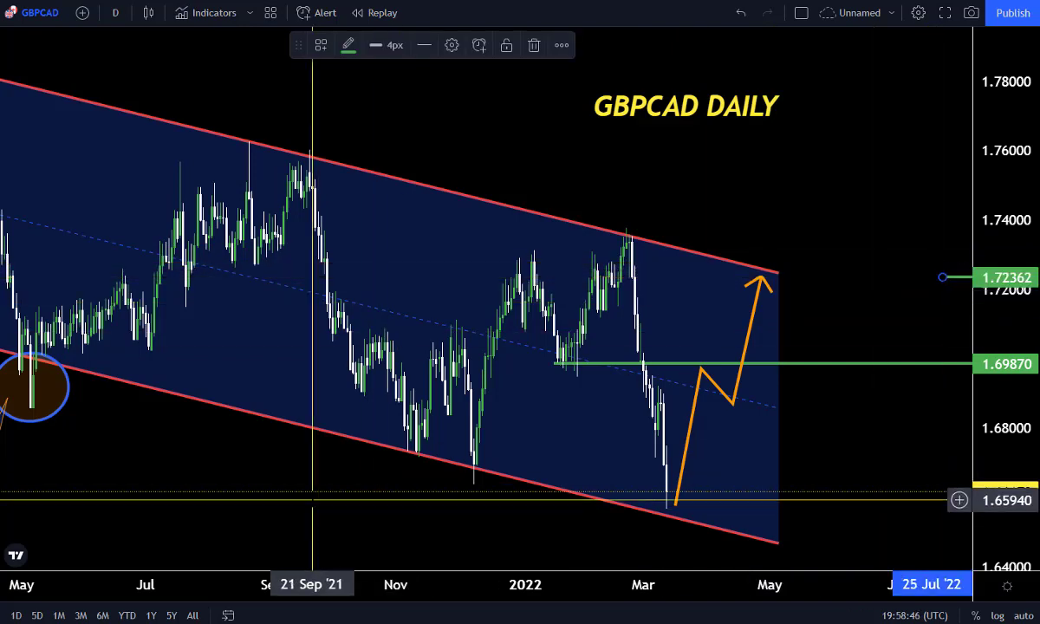
mouse_move(362, 499)
left_mouse_down()
mouse_move(475, 481)
mouse_move(504, 489)
left_mouse_up()
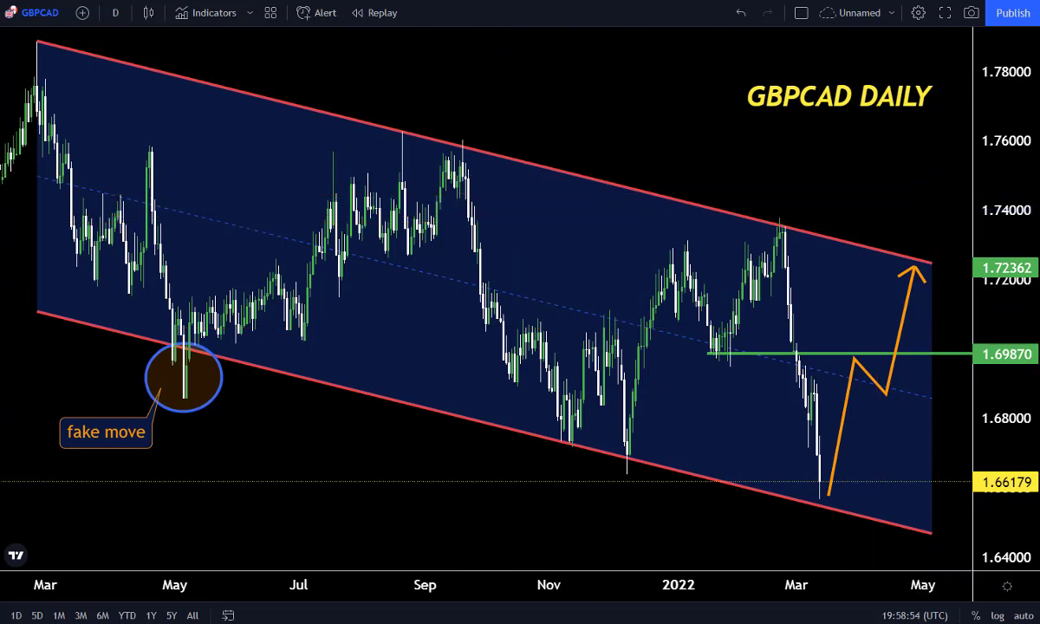
Add size-24 orange 'TP1' at the path's first peak and 'TP2' at the arrow tip near 1.7236
left_click(839, 318)
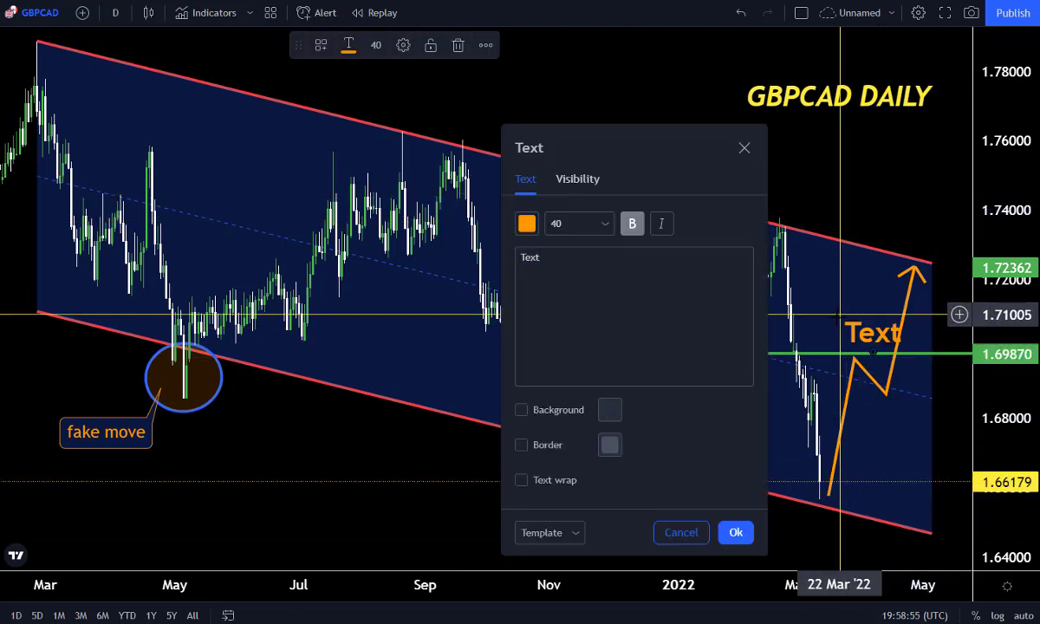
type("tp")
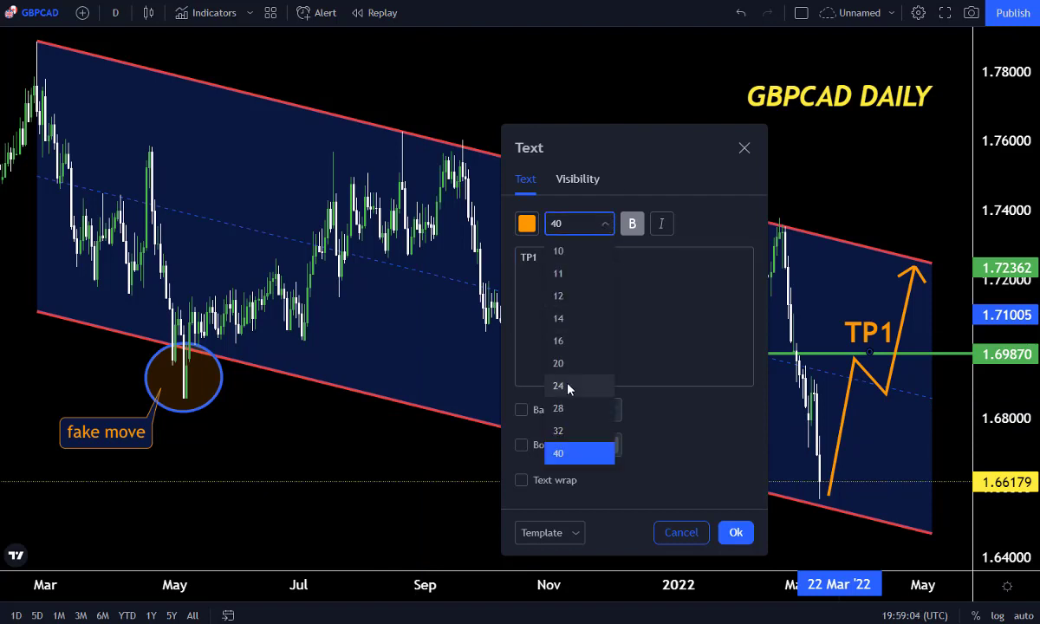
left_click(569, 387)
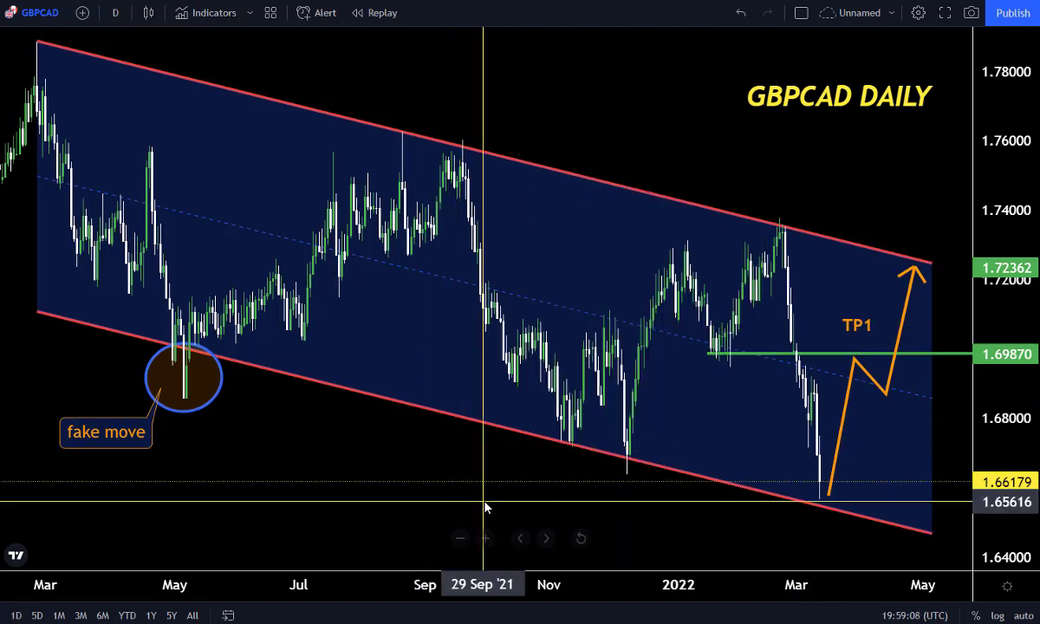
left_click(443, 480)
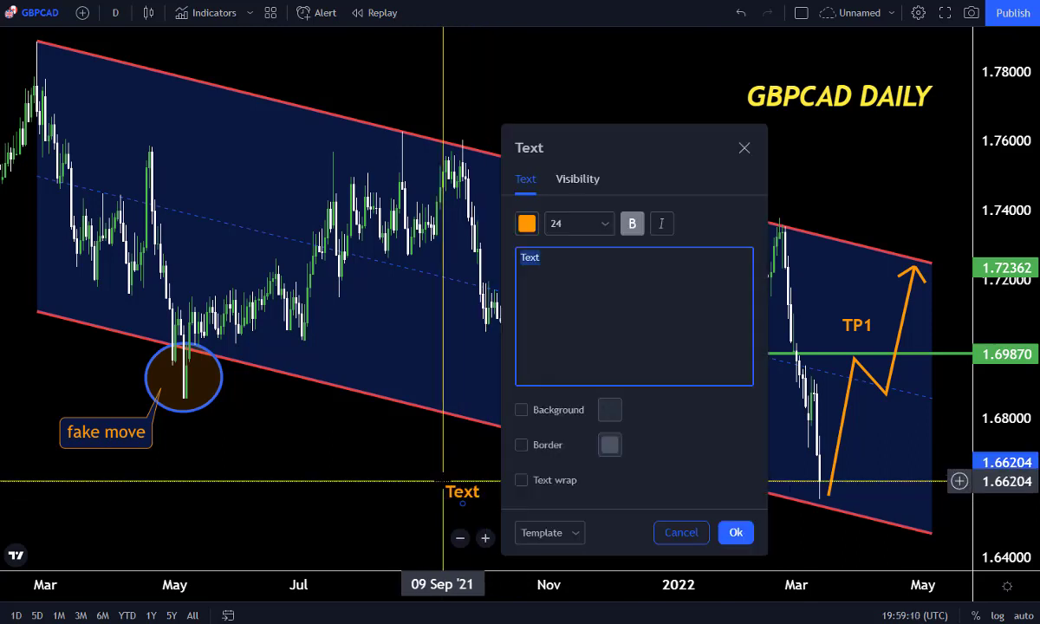
type("TP2")
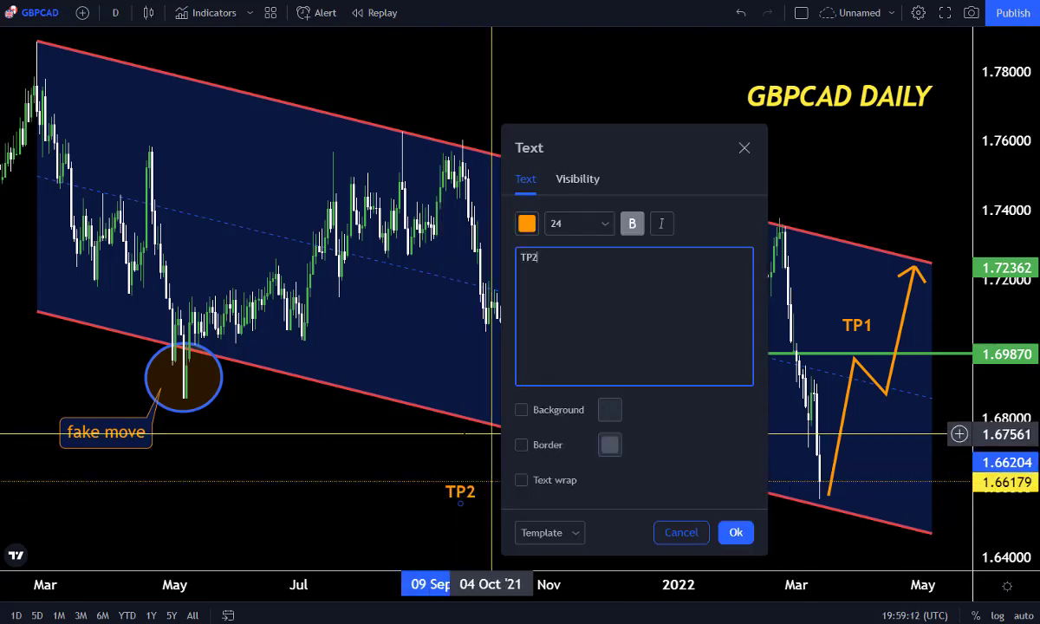
left_click(411, 460)
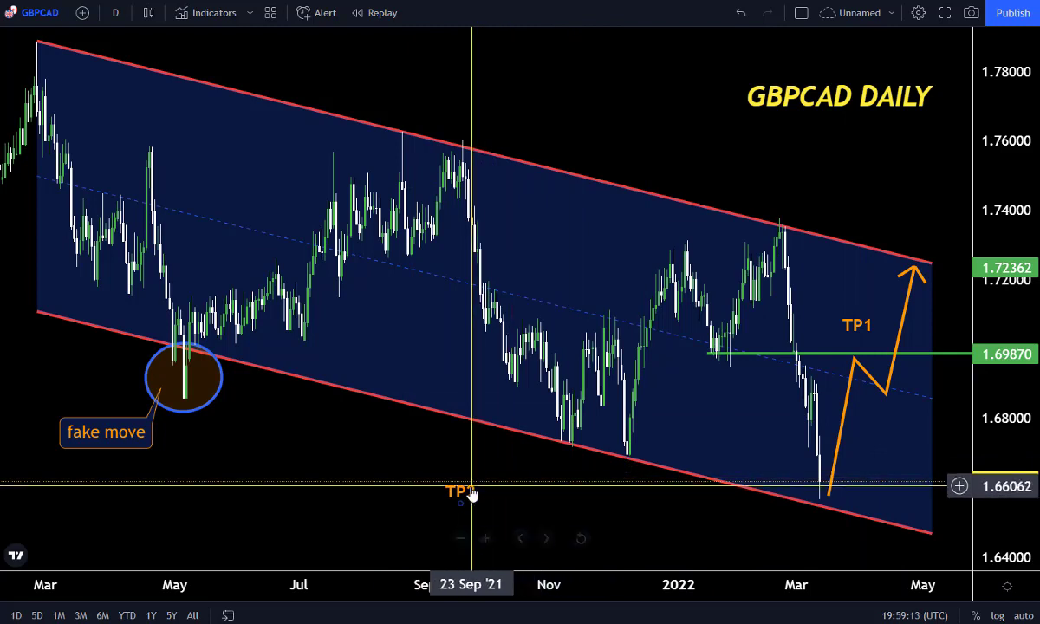
left_click_drag(457, 501, 875, 266)
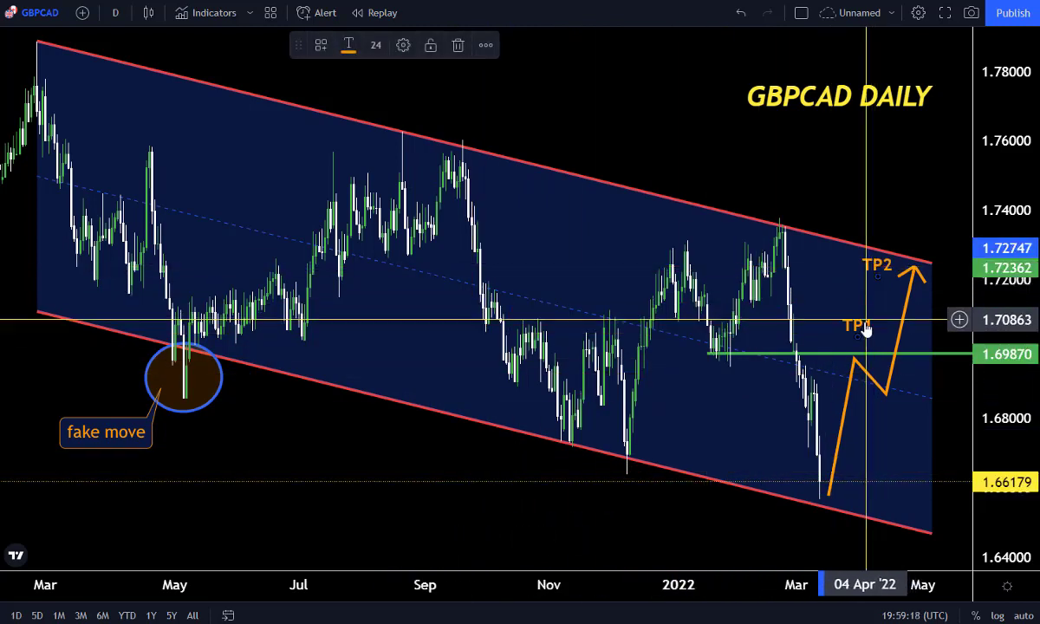
left_click_drag(859, 340, 854, 343)
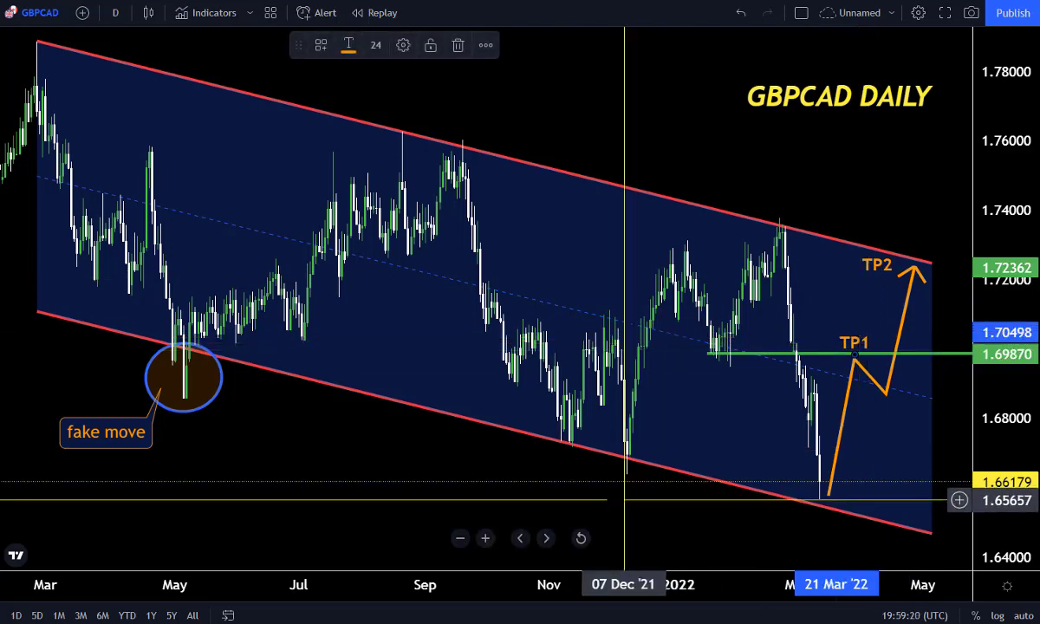
left_click(630, 500)
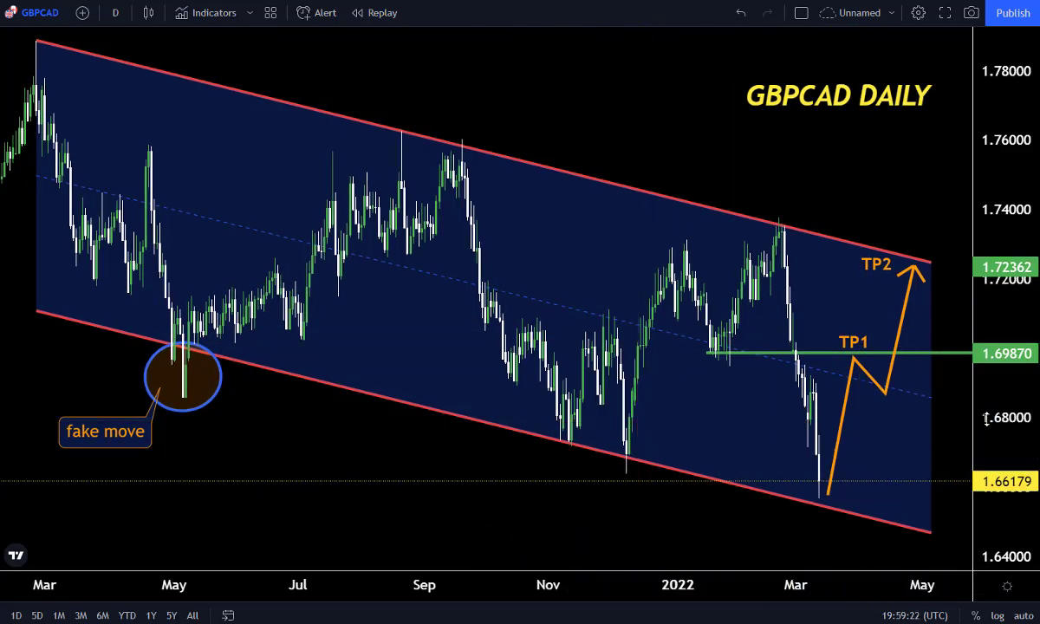
Slightly rescale the price axis and raise the GBPCAD DAILY title a little higher
mouse_move(990, 416)
left_mouse_down()
mouse_move(990, 403)
mouse_move(990, 415)
left_mouse_up()
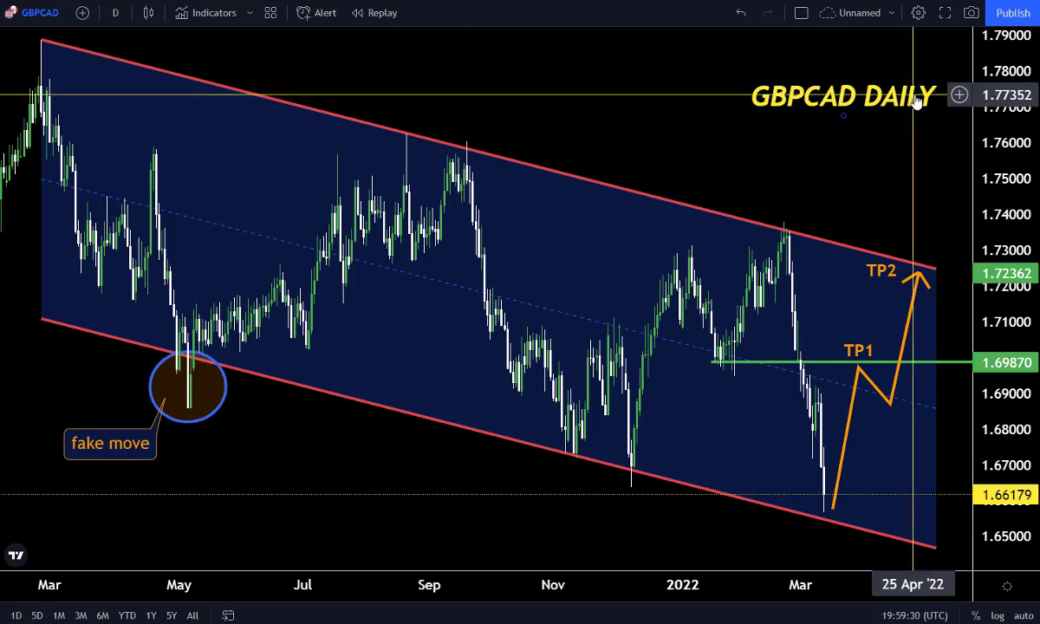
left_click_drag(849, 111, 839, 97)
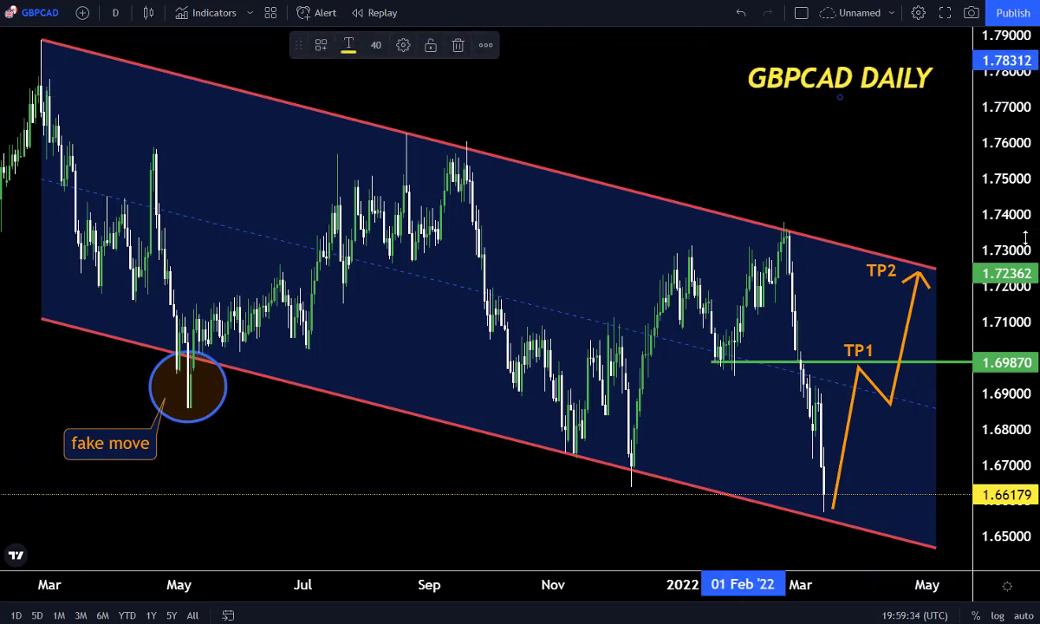
left_click(722, 186)
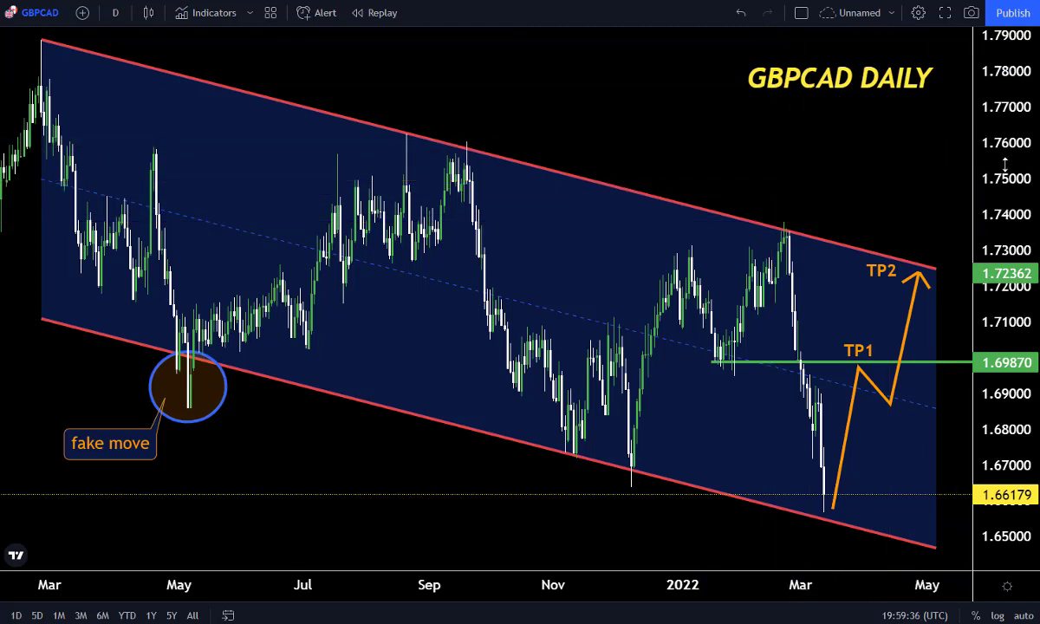